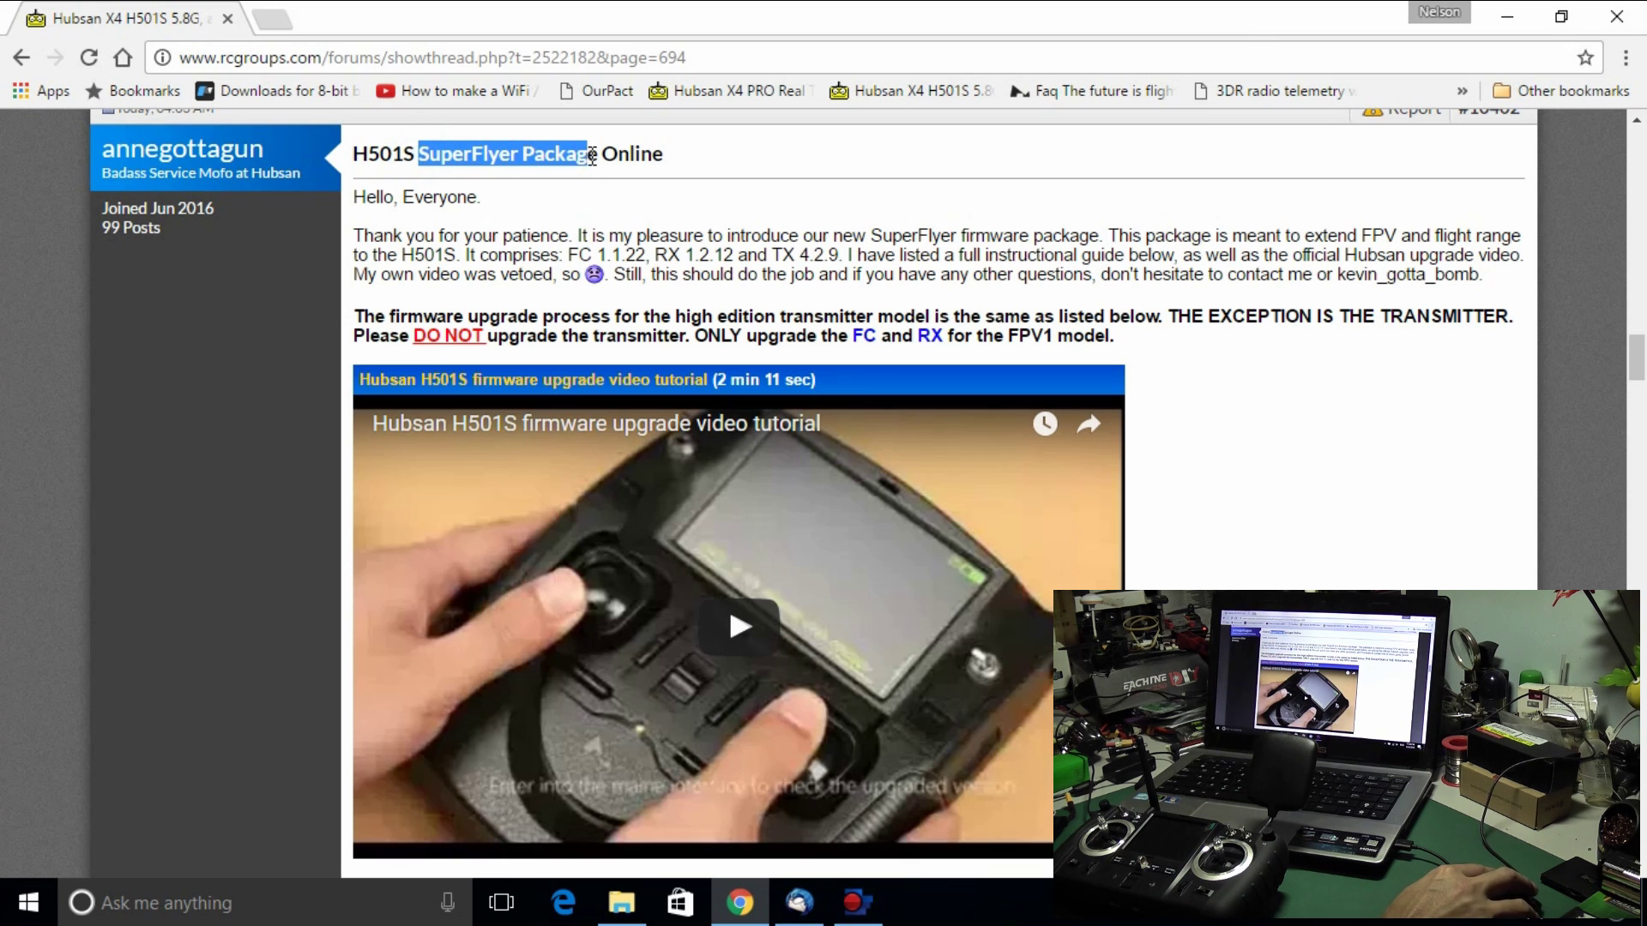
# Step: Read through the rcgroups SuperFlyer H501S firmware upgrade post in Chrome
pyautogui.click(529, 165)
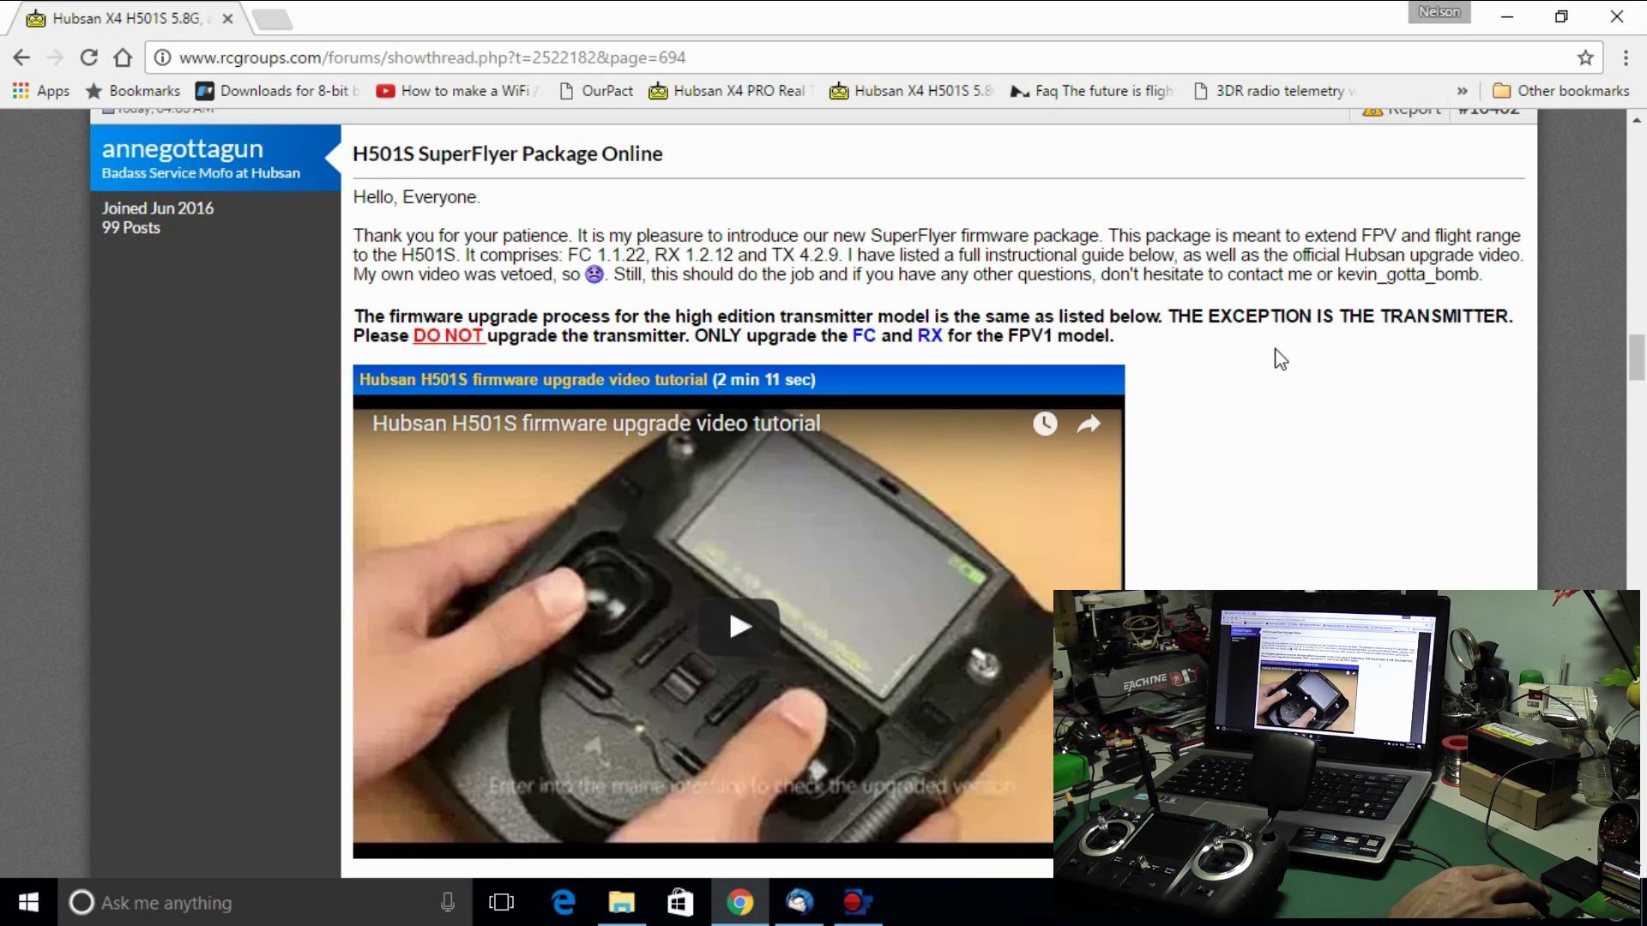
pyautogui.scroll(-1, 1277, 357)
pyautogui.scroll(-1, 1277, 357)
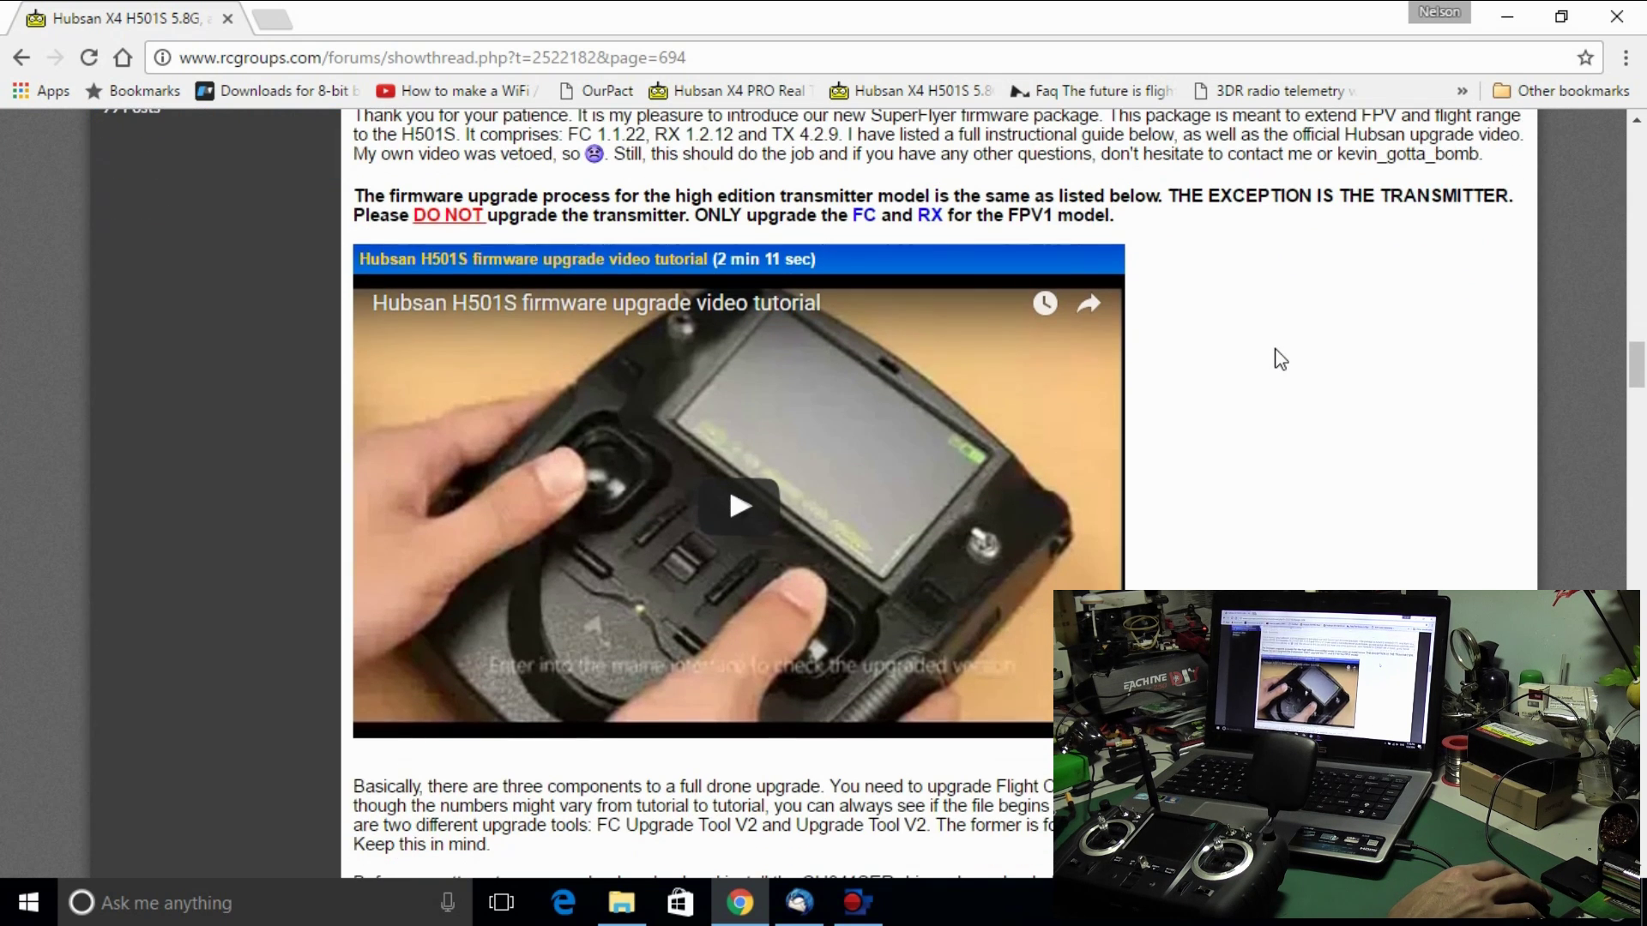
pyautogui.scroll(-1, 1278, 358)
pyautogui.scroll(-1, 1277, 359)
pyautogui.scroll(-1, 1278, 358)
pyautogui.scroll(-1, 1277, 358)
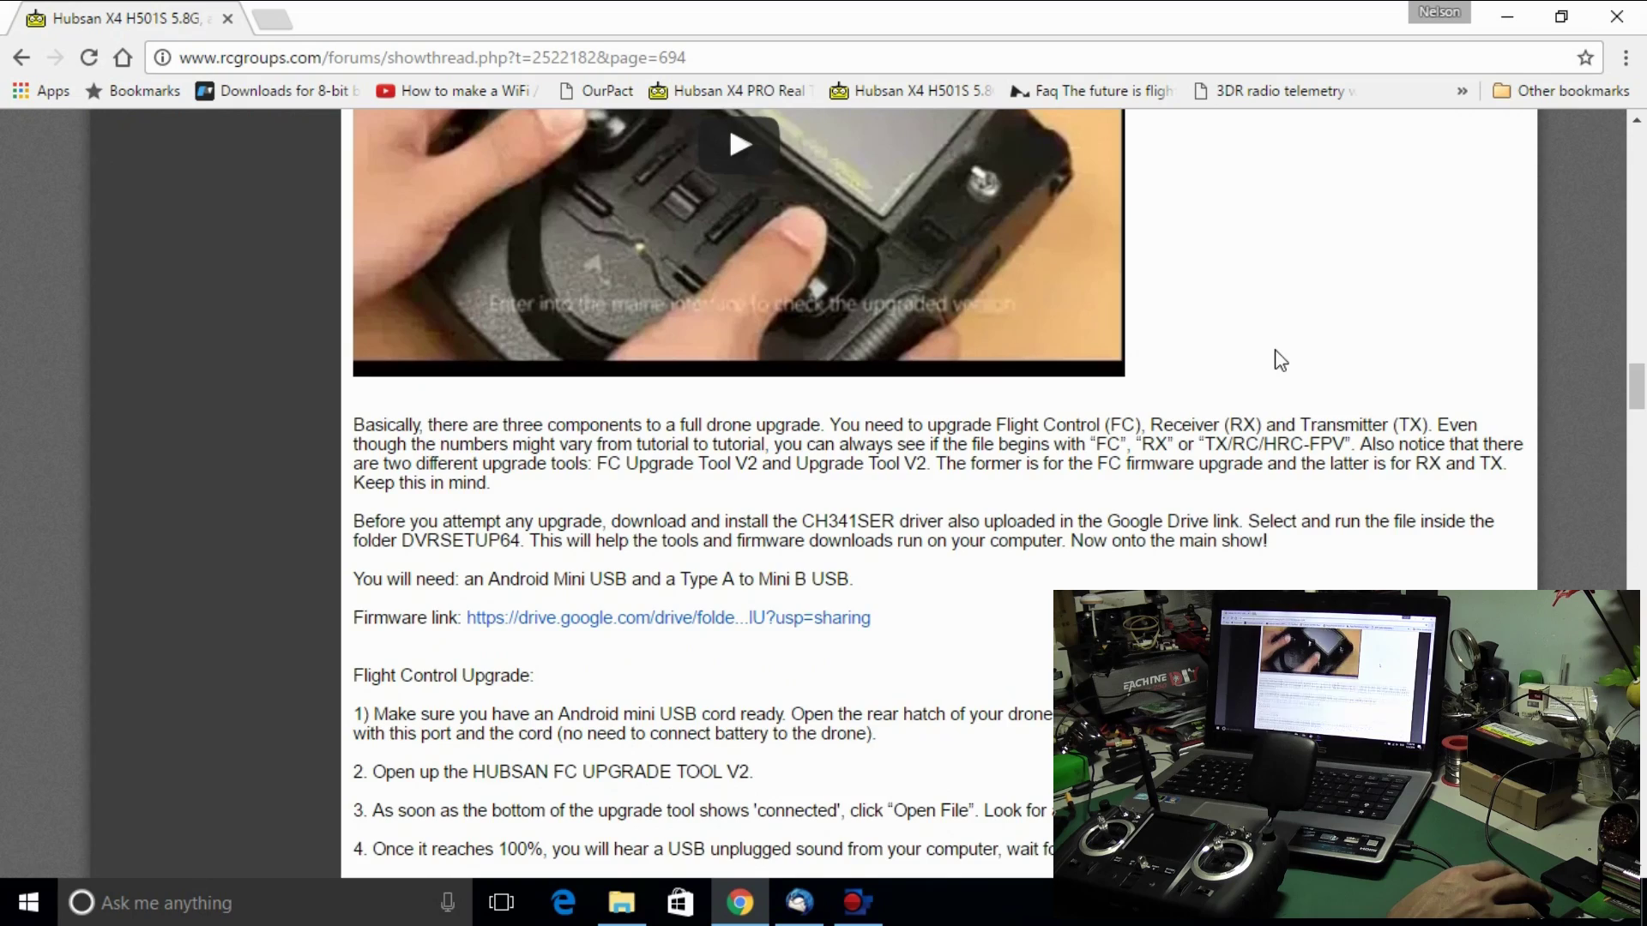
pyautogui.scroll(-1, 1277, 358)
pyautogui.scroll(-1, 1278, 350)
pyautogui.scroll(-1, 1277, 351)
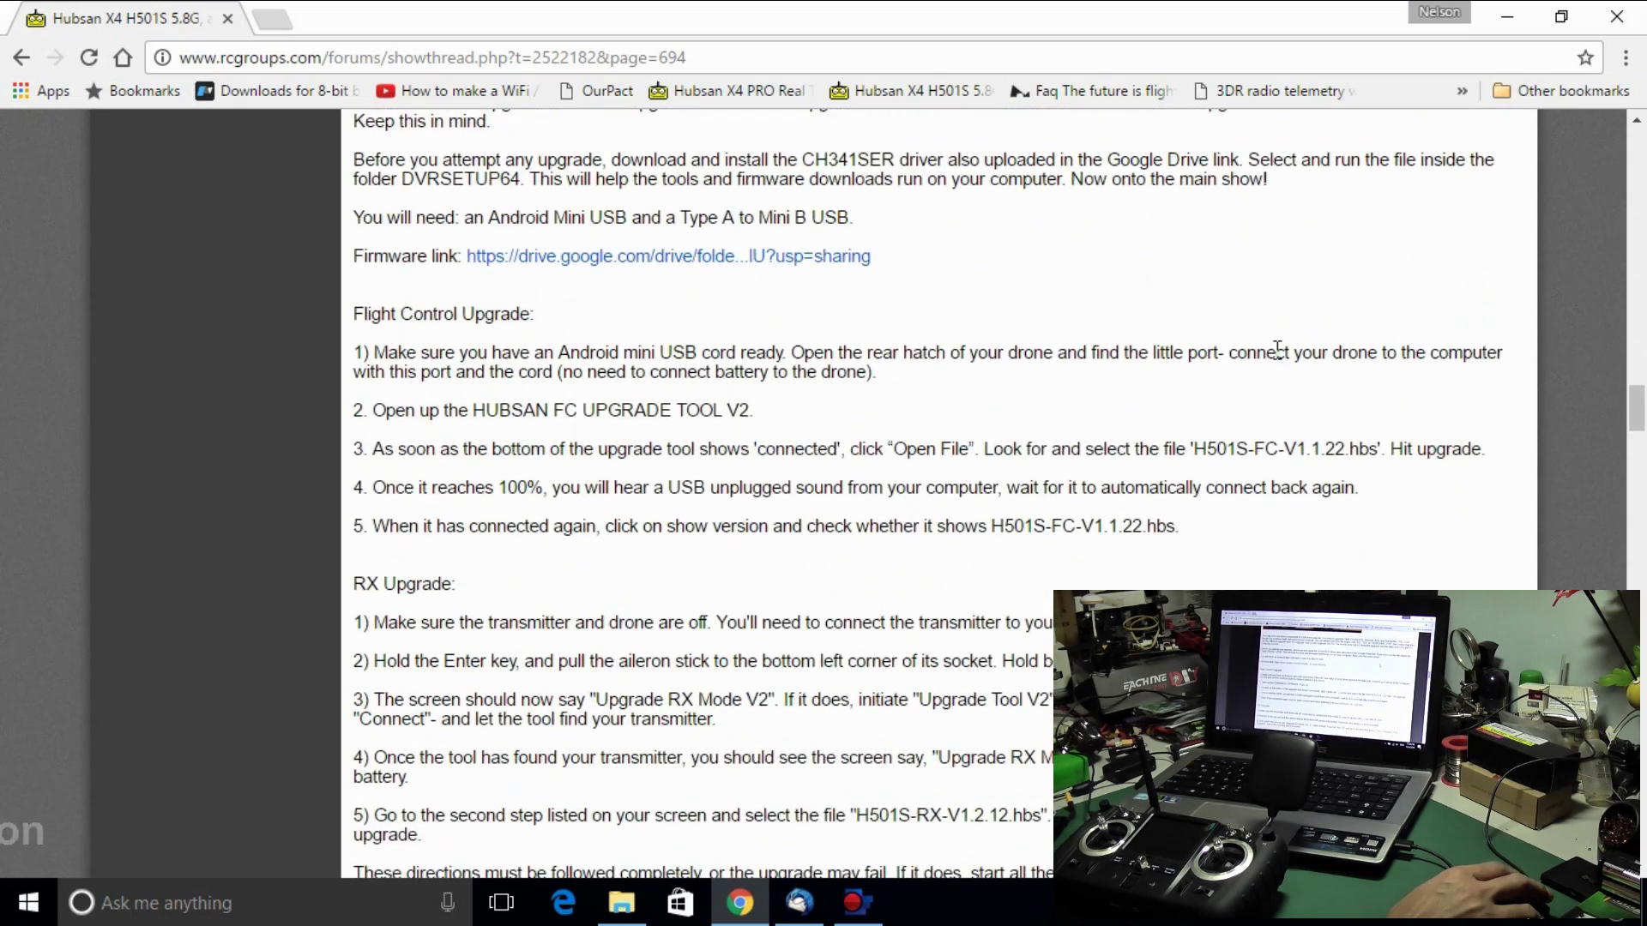
pyautogui.scroll(-1, 1277, 350)
pyautogui.scroll(-1, 1274, 352)
pyautogui.scroll(-1, 1274, 351)
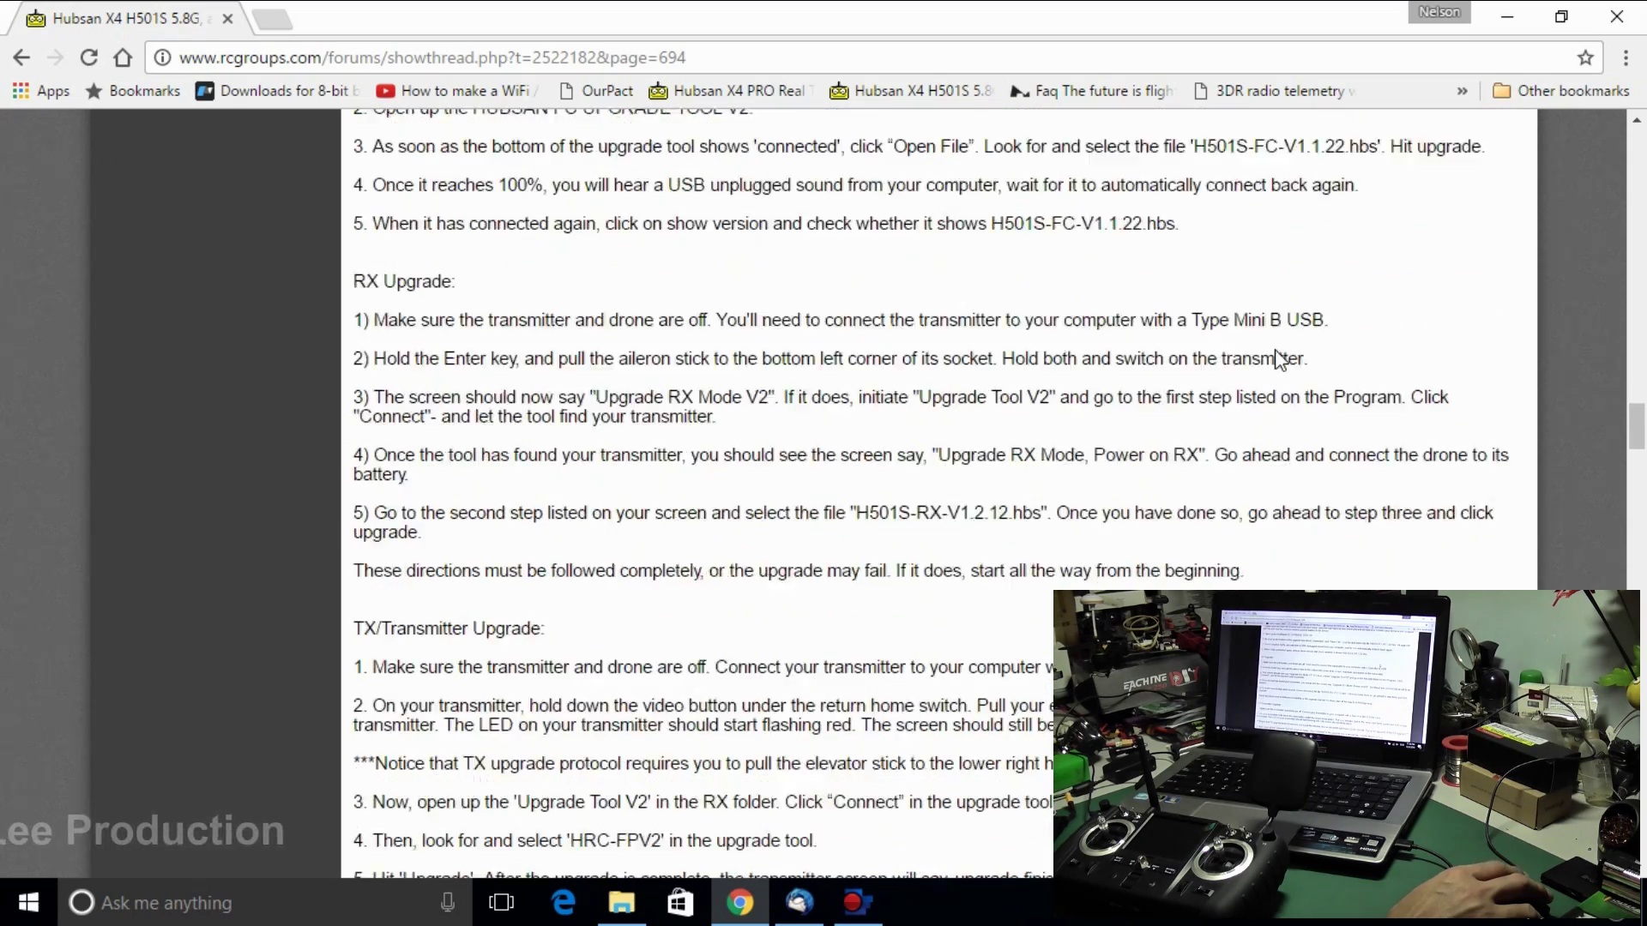
pyautogui.scroll(-1, 1273, 352)
pyautogui.scroll(-1, 1275, 351)
pyautogui.scroll(-1, 1277, 358)
pyautogui.scroll(-1, 1278, 358)
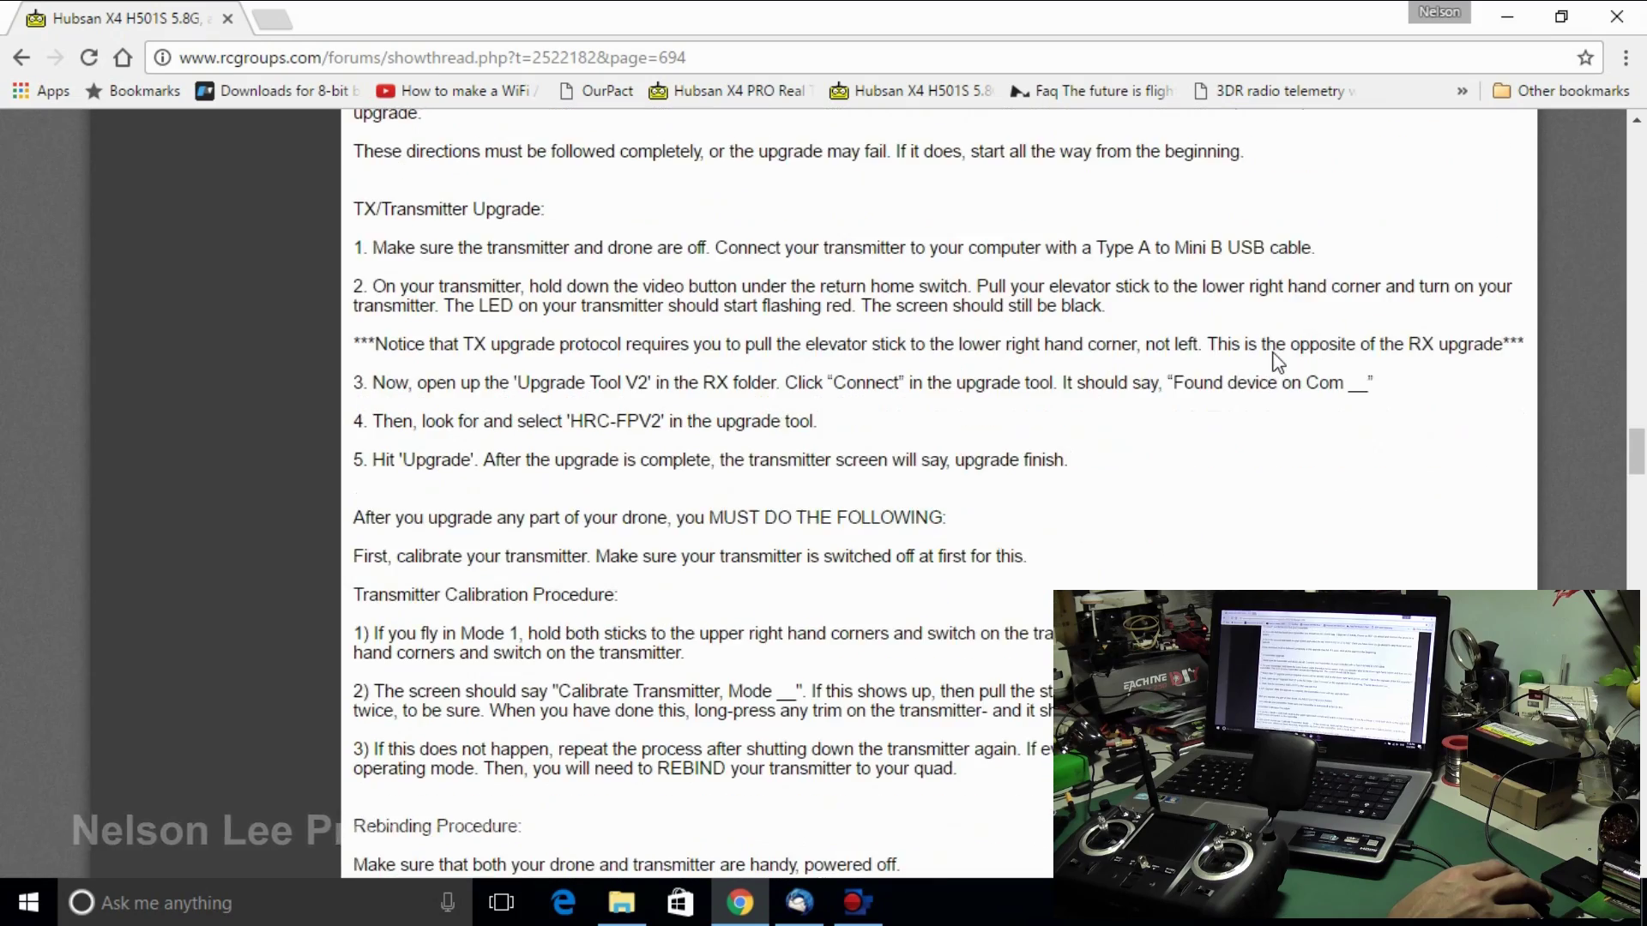
pyautogui.scroll(-1, 1274, 363)
pyautogui.scroll(-2, 1271, 354)
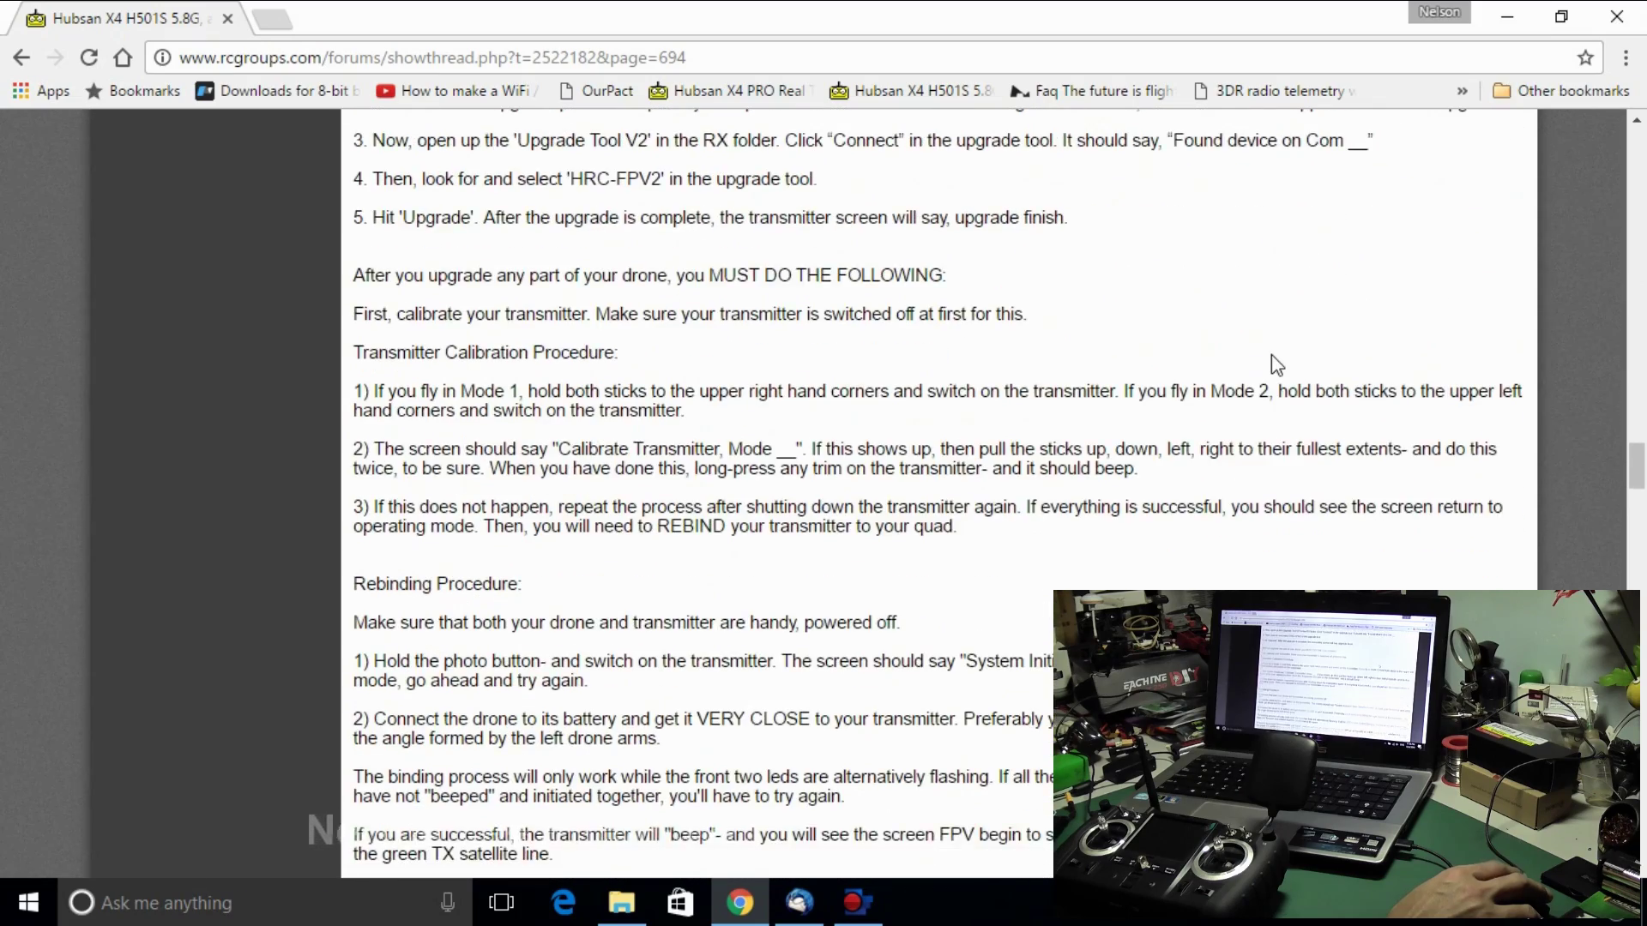
pyautogui.scroll(-1, 1272, 356)
pyautogui.scroll(1, 1272, 366)
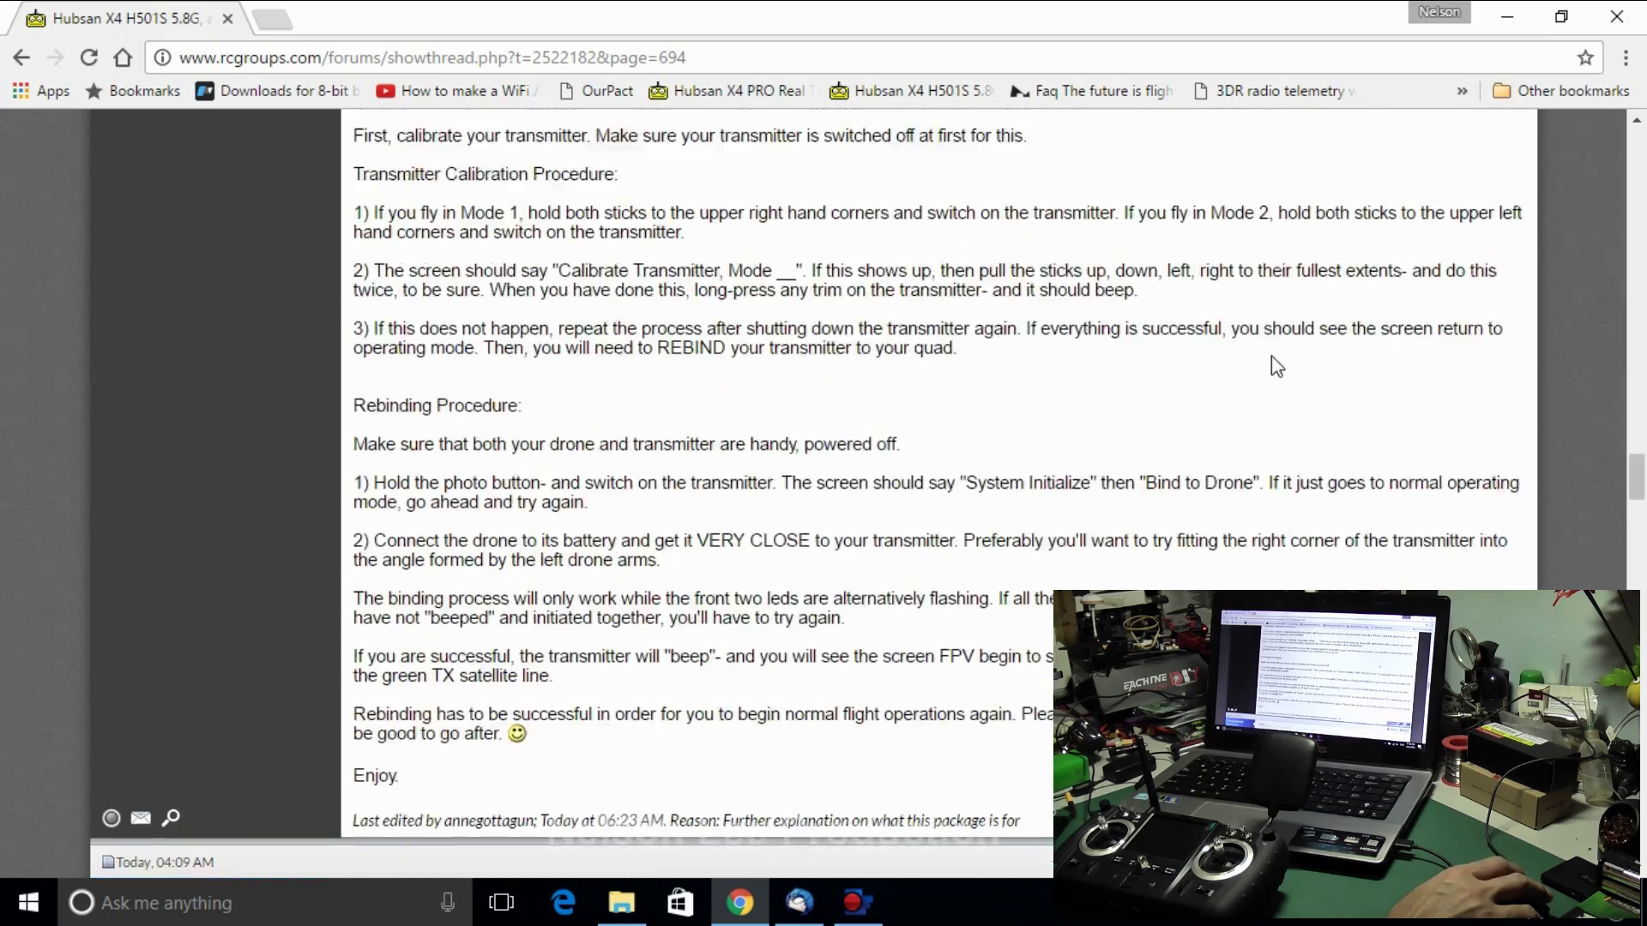
pyautogui.scroll(3, 1272, 367)
pyautogui.scroll(1, 1272, 367)
pyautogui.scroll(3, 1253, 360)
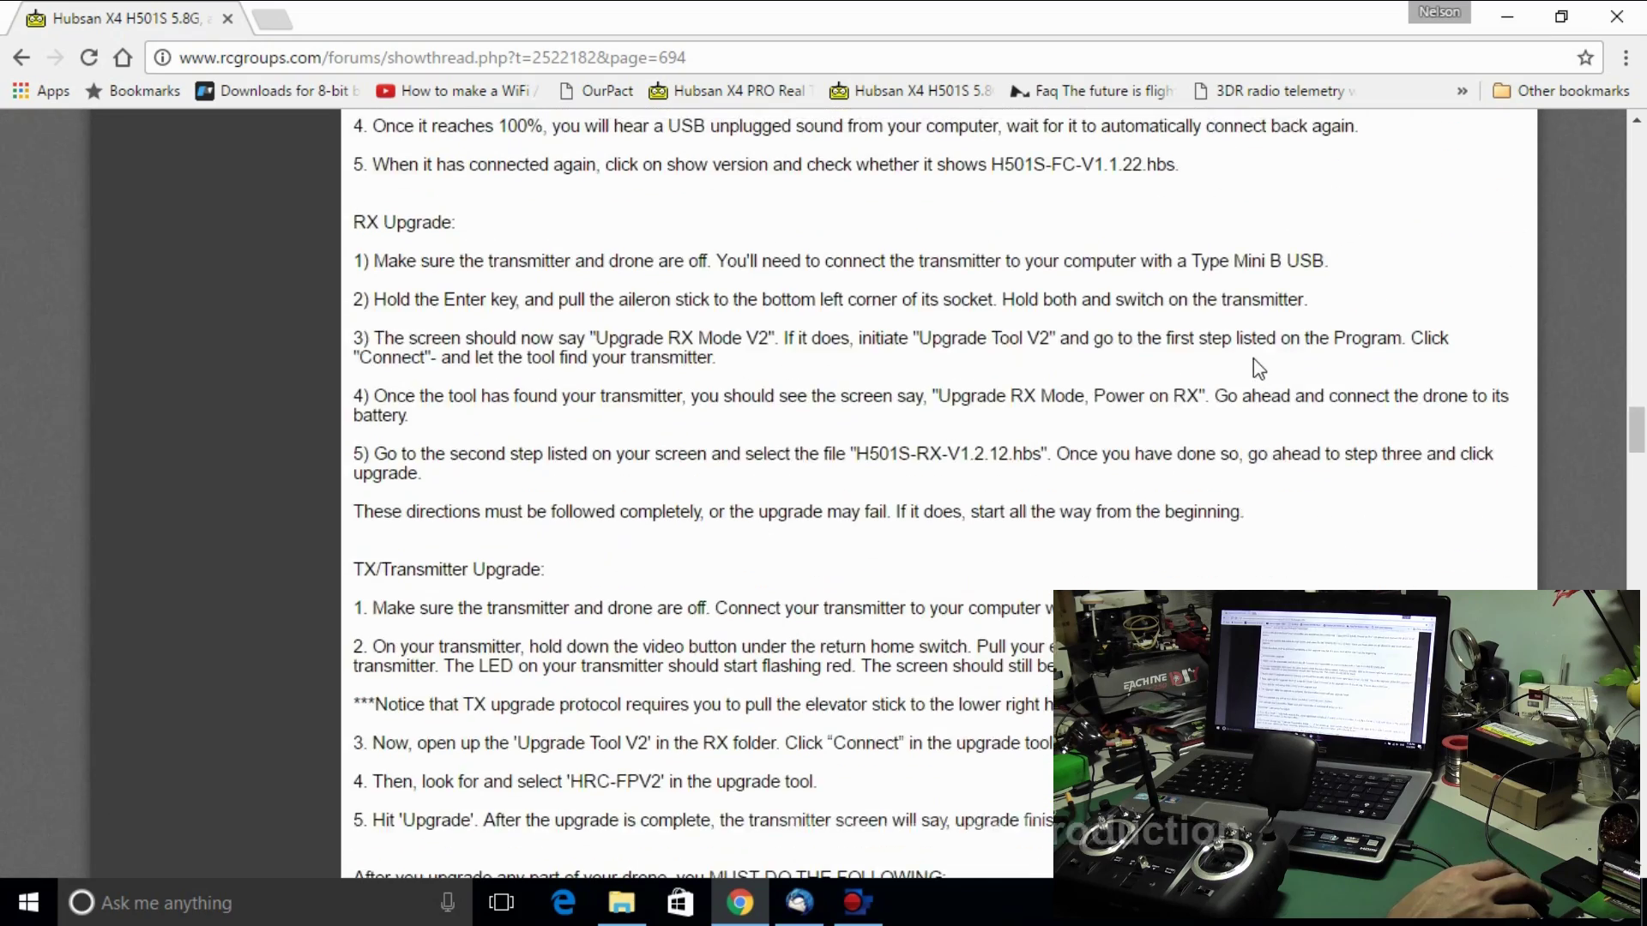
pyautogui.scroll(1, 1275, 341)
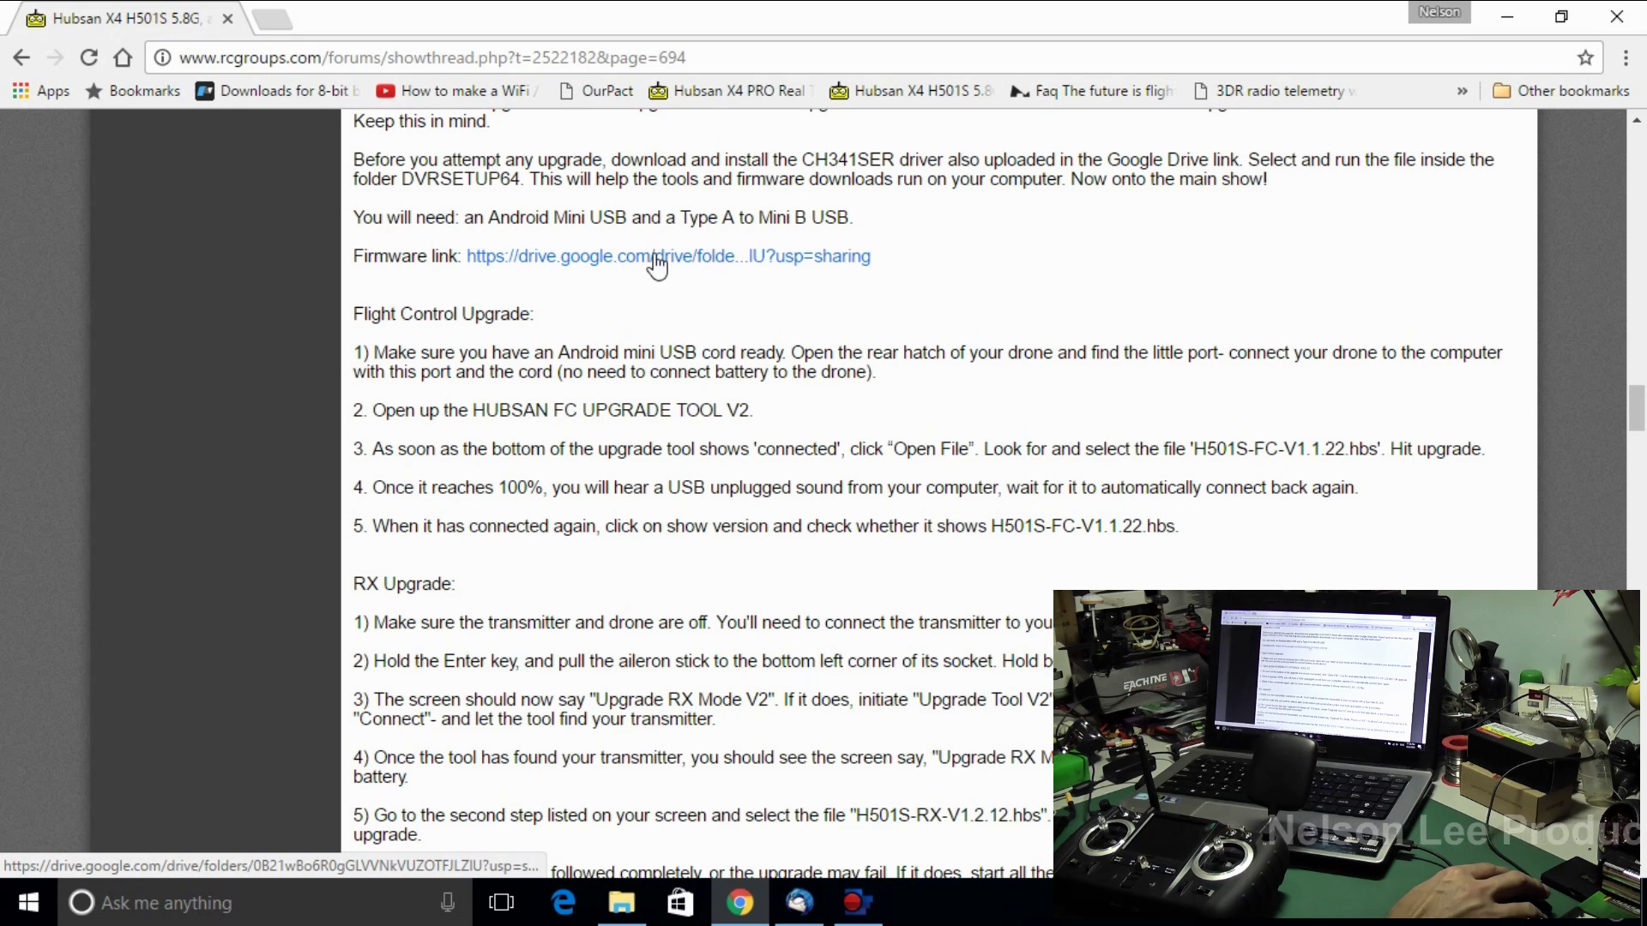
pyautogui.scroll(4, 680, 274)
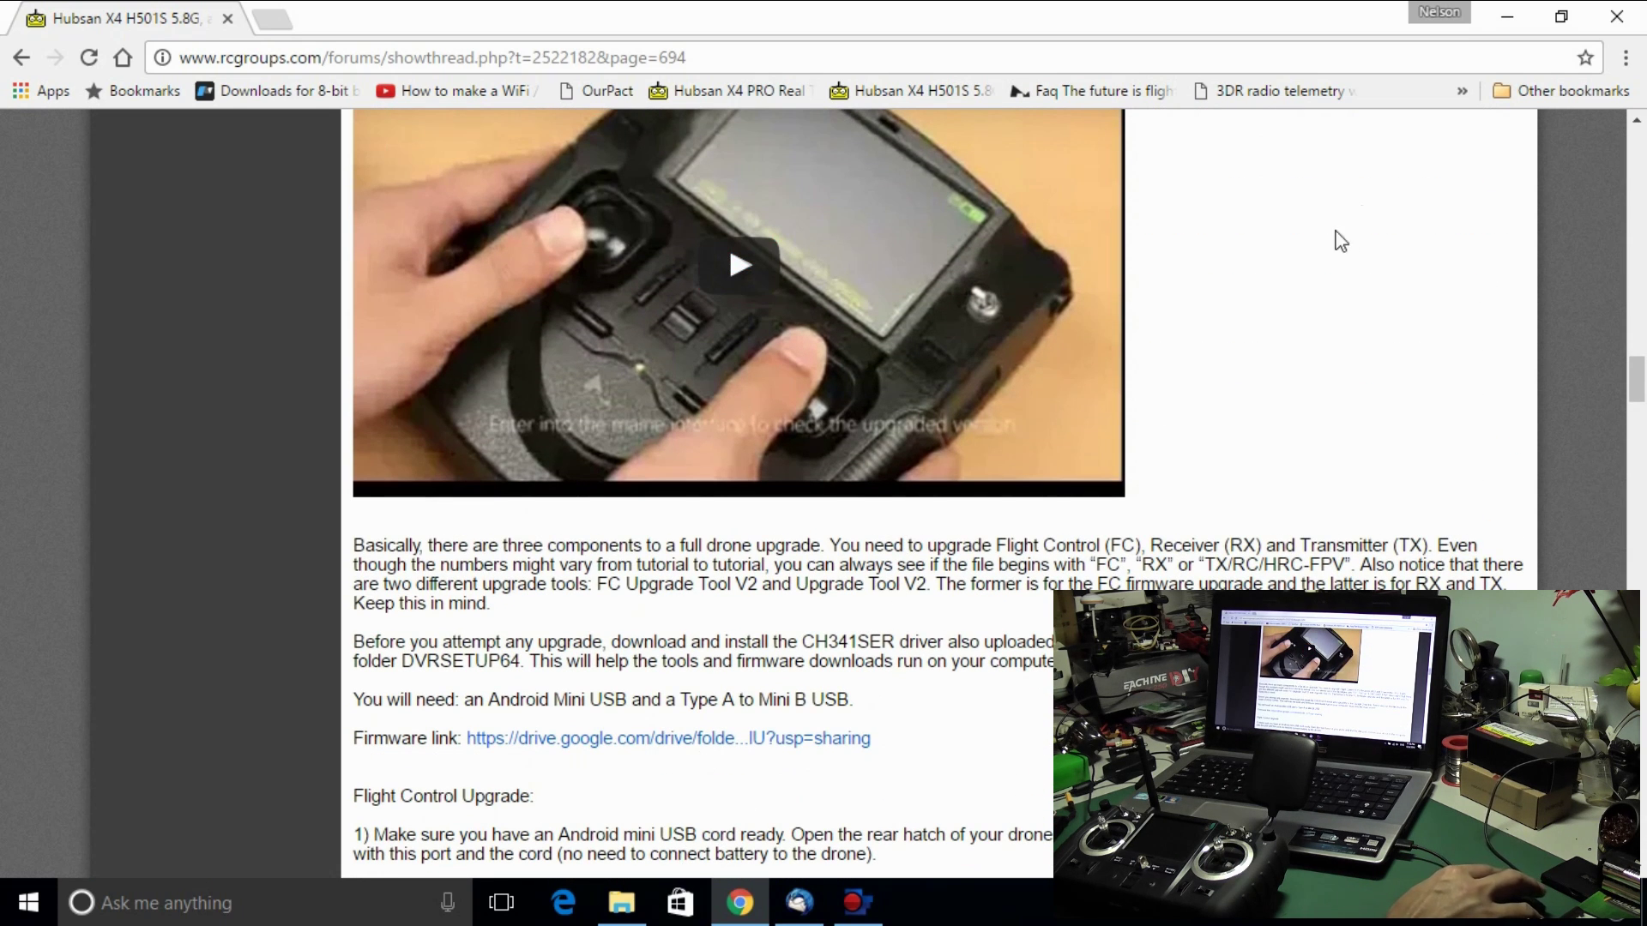
# Step: Minimize Chrome and open the CH341SER folder inside SuperFlyer H501S Firmware Package
pyautogui.click(1505, 16)
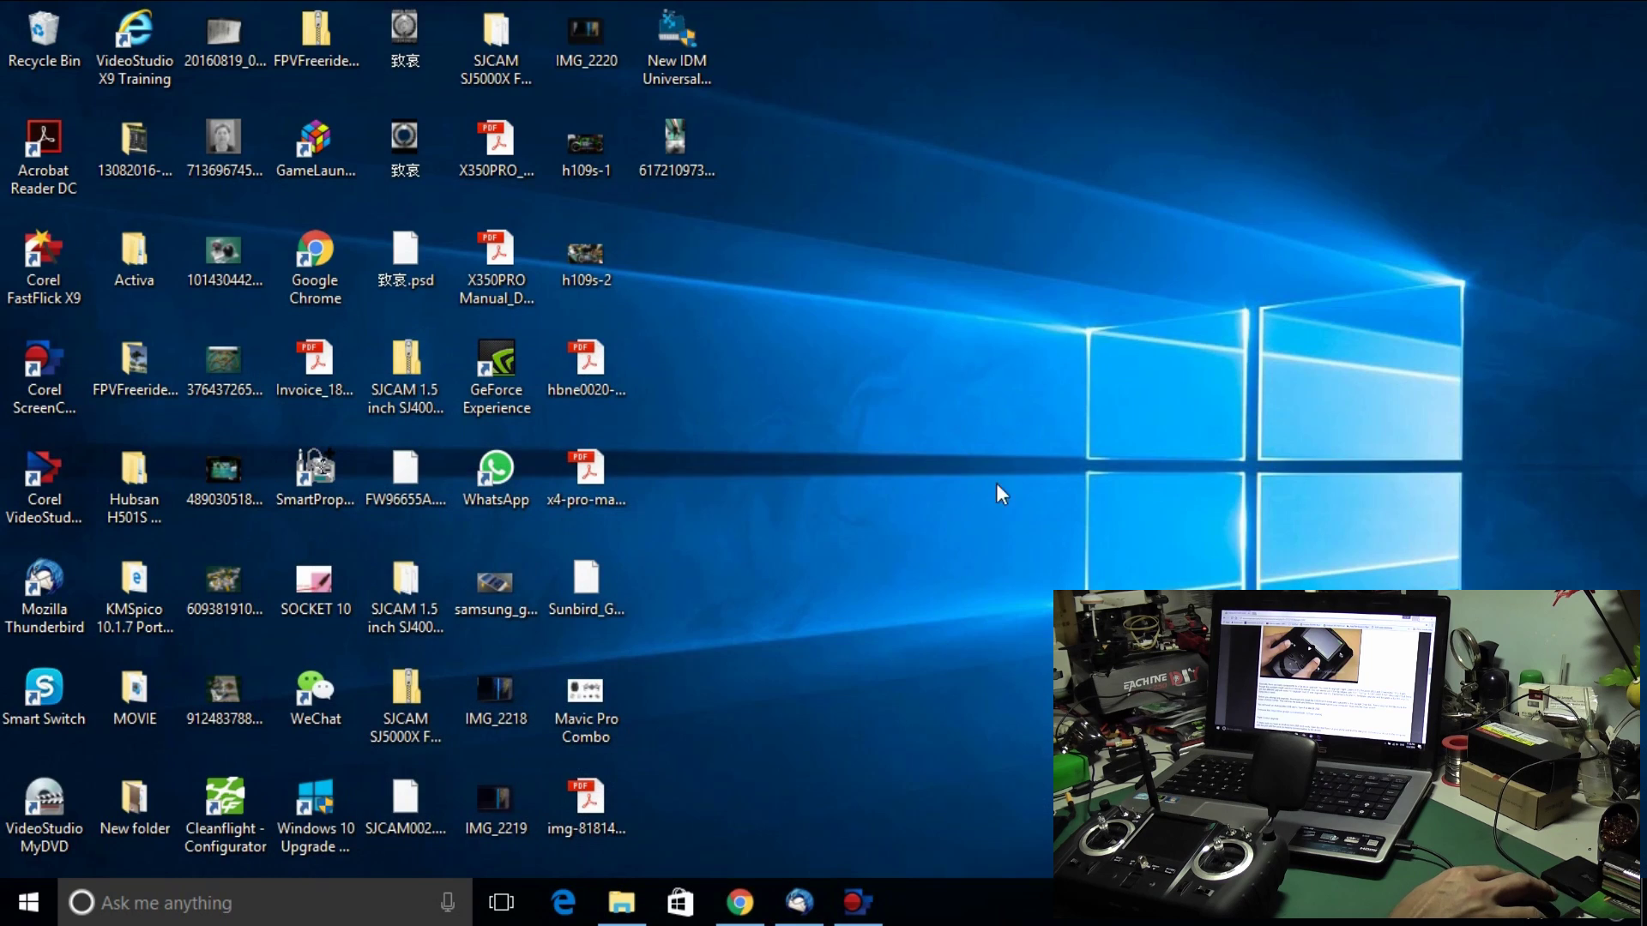
pyautogui.click(642, 909)
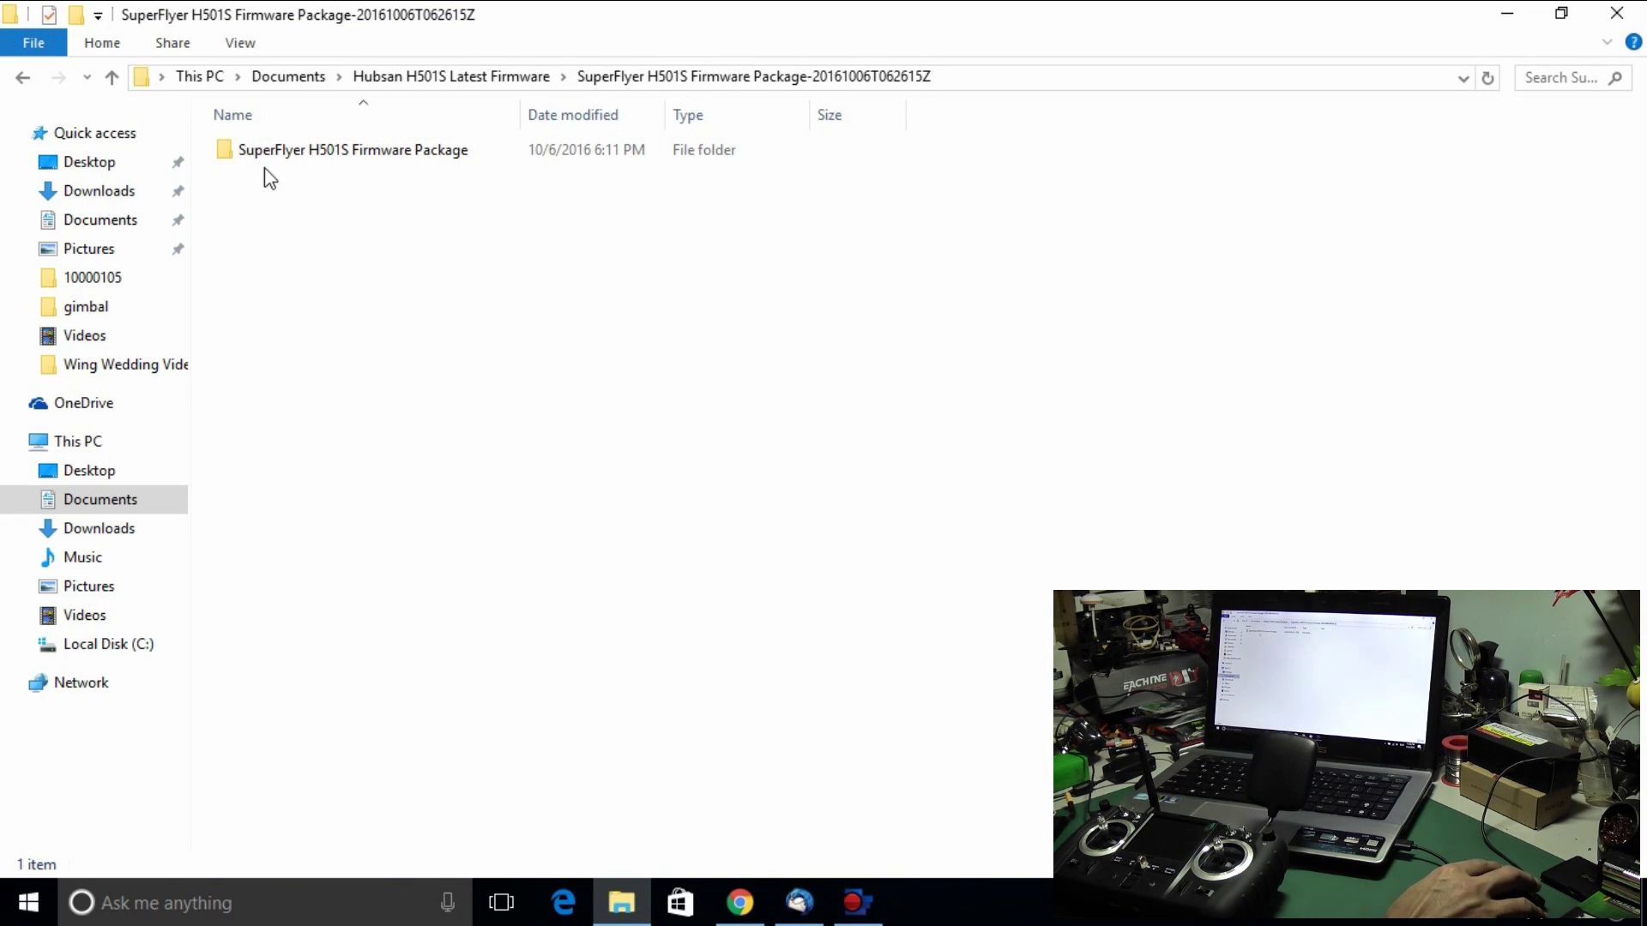
pyautogui.click(339, 167)
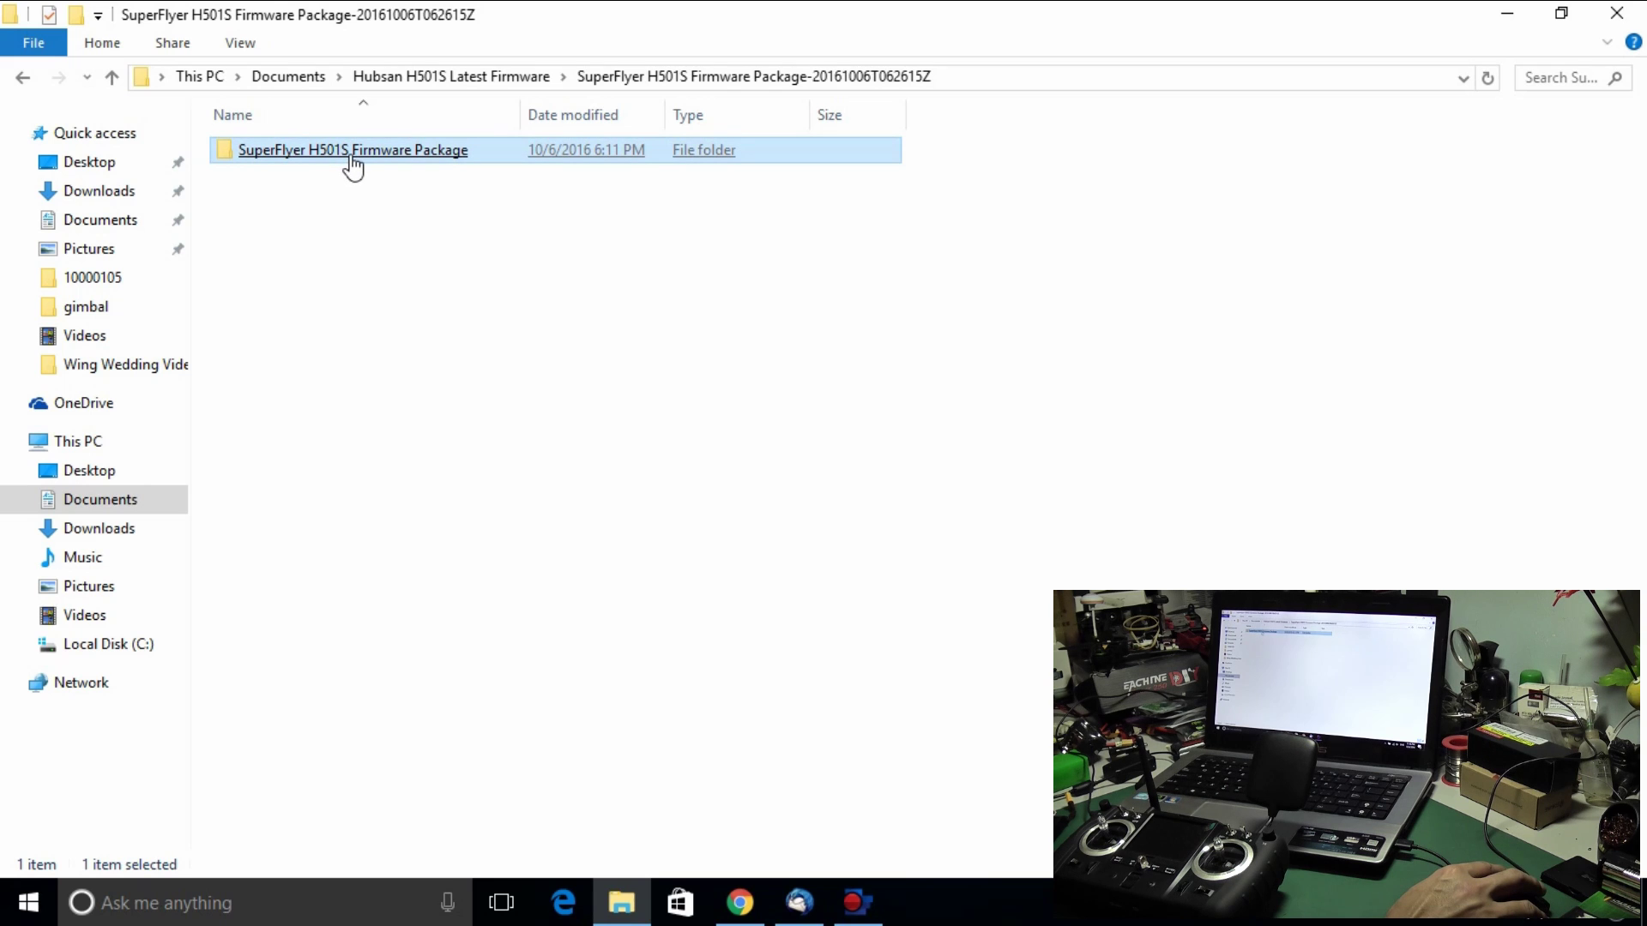
pyautogui.click(352, 167)
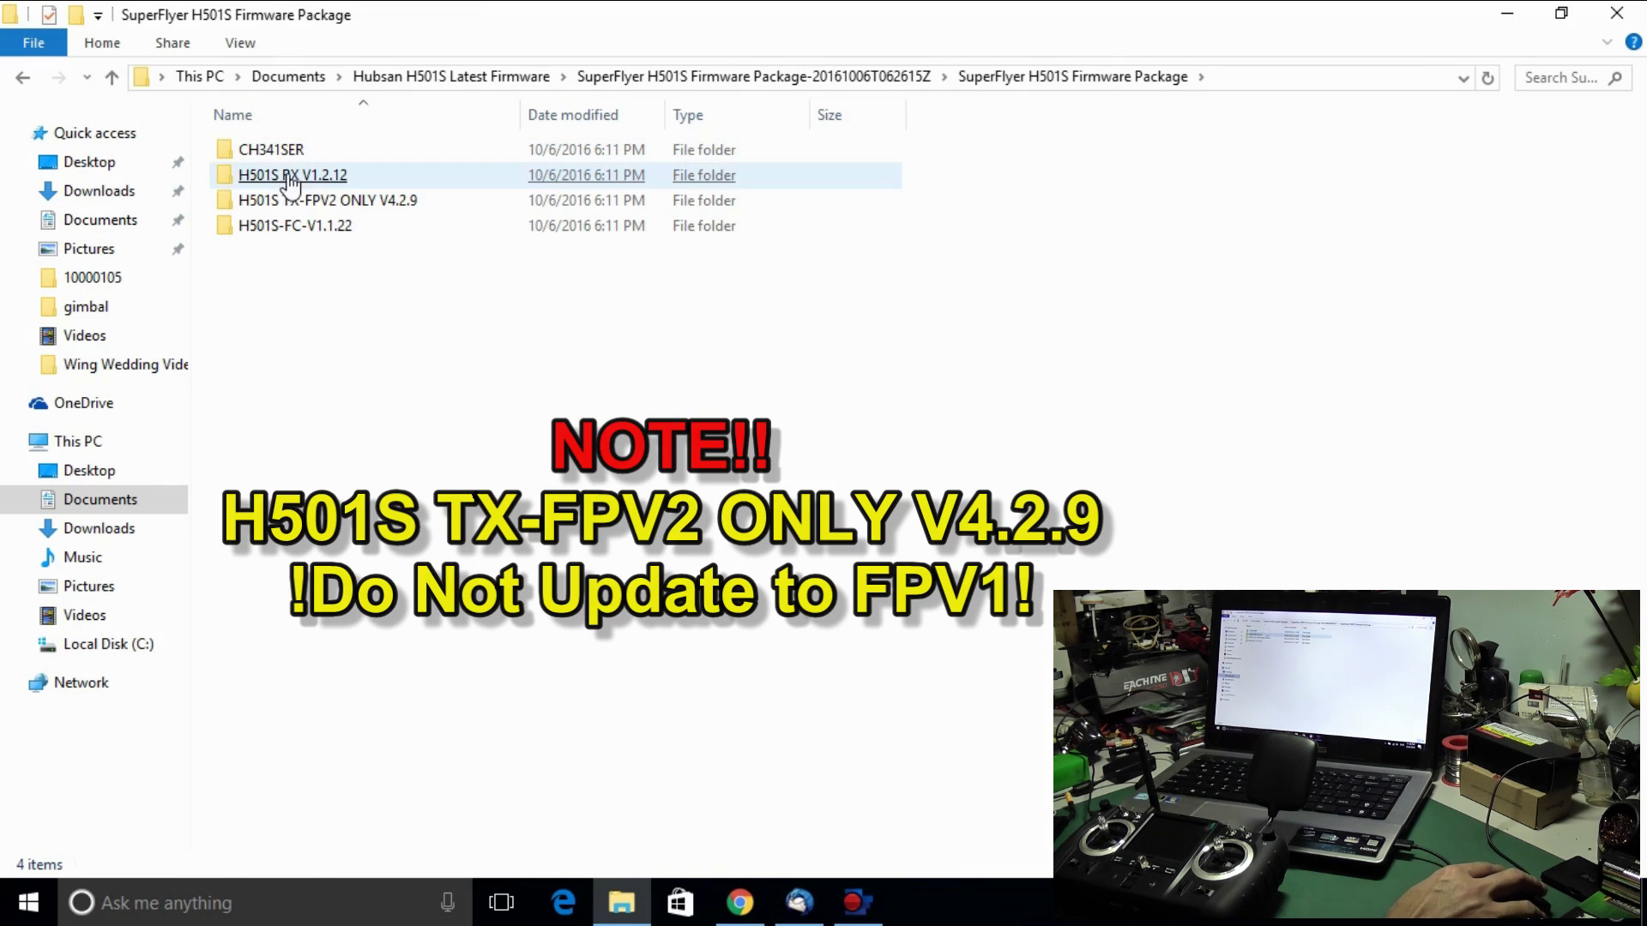
pyautogui.click(270, 152)
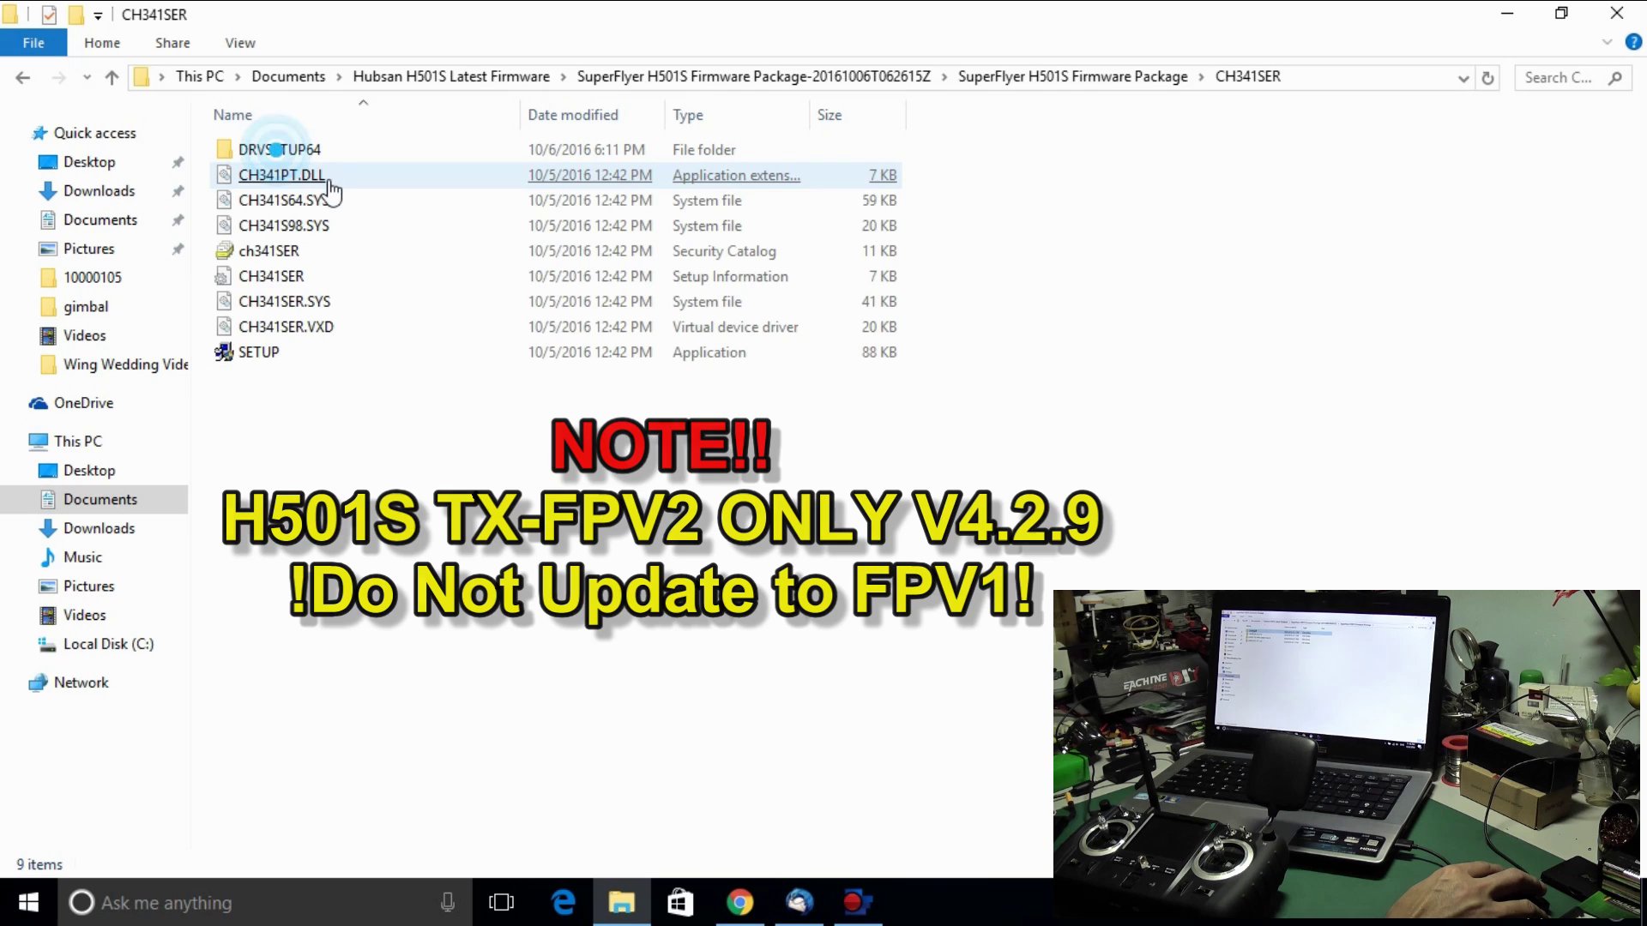
# Step: Run the CH341SER SETUP to install the driver, then close DriverSetup
pyautogui.click(269, 365)
pyautogui.doubleClick(267, 365)
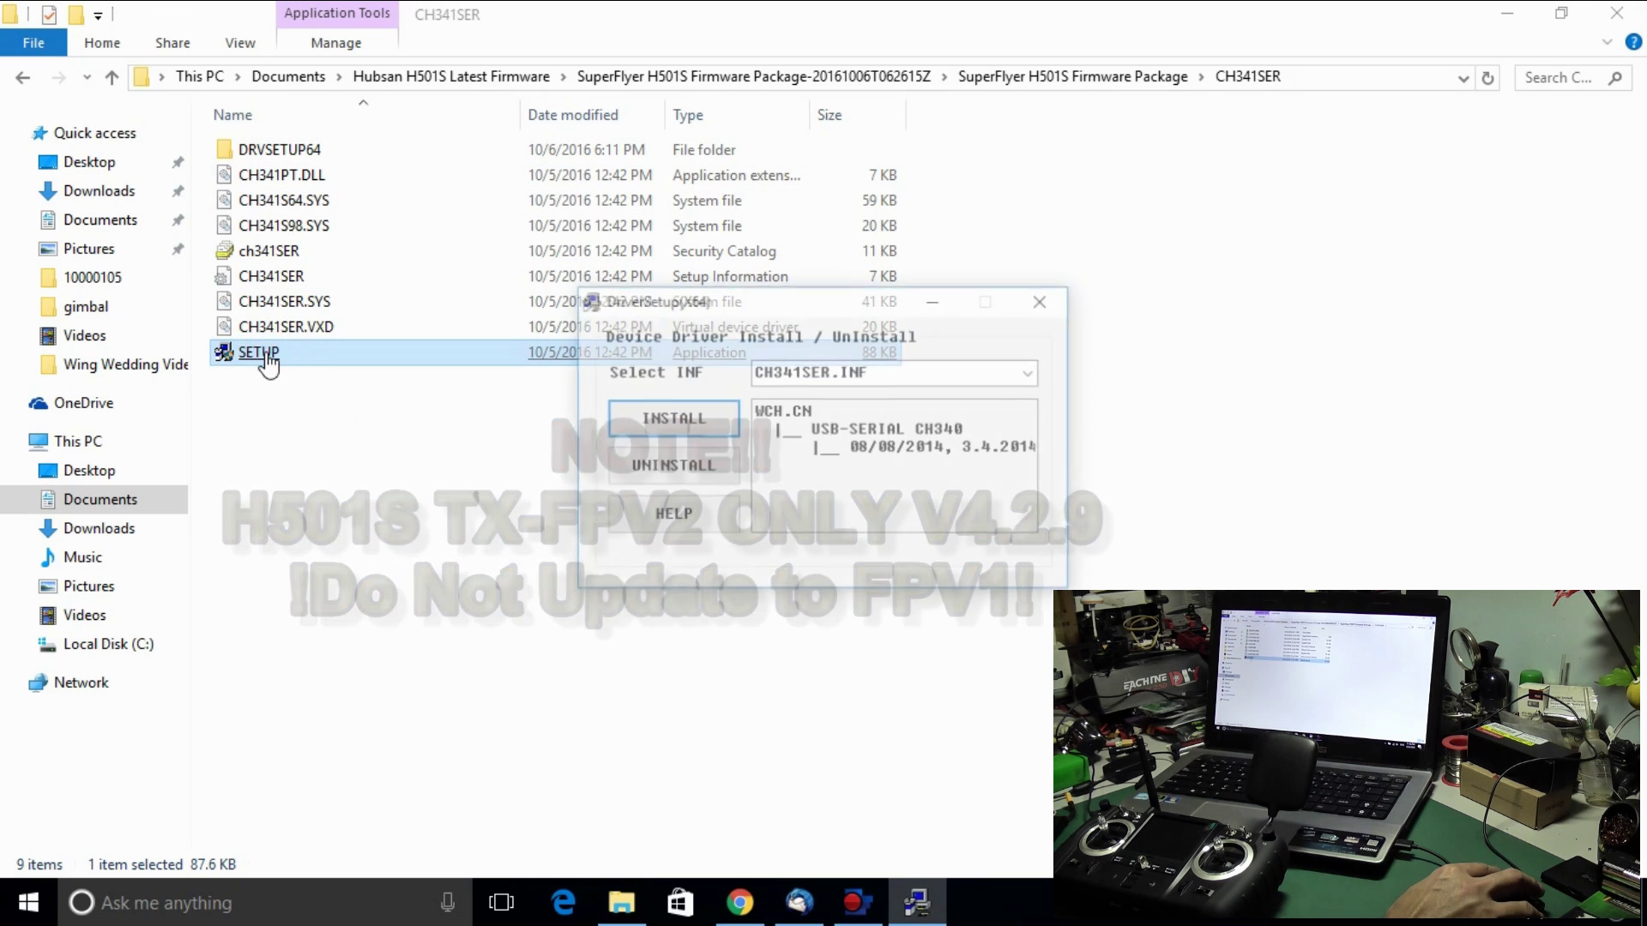
pyautogui.click(676, 429)
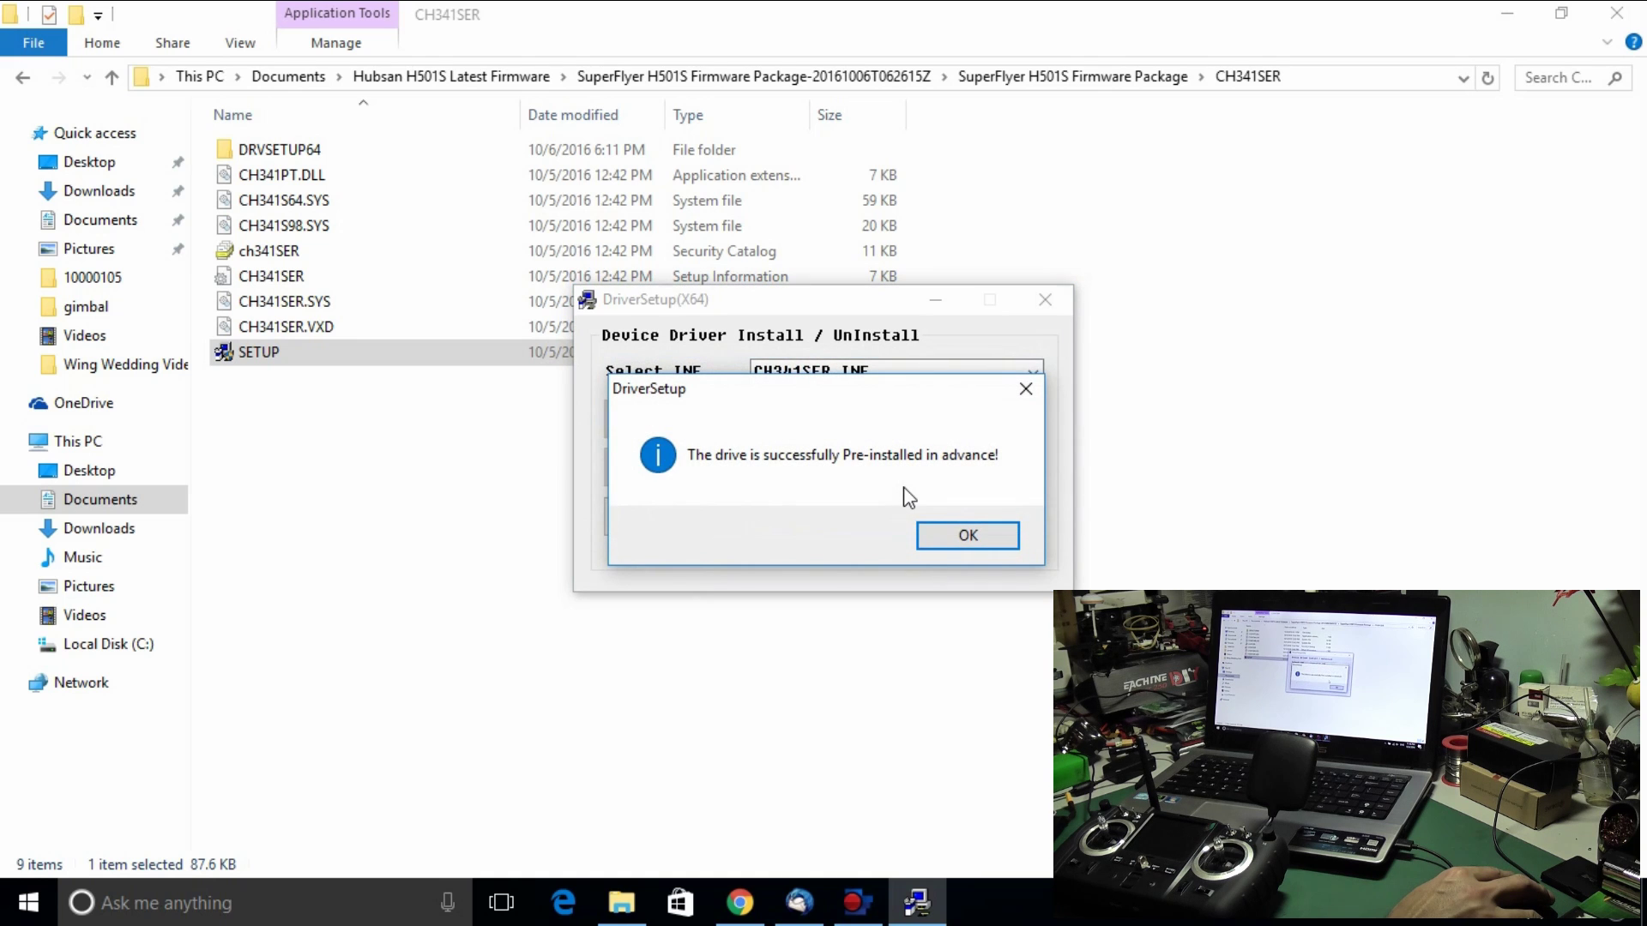
pyautogui.click(968, 539)
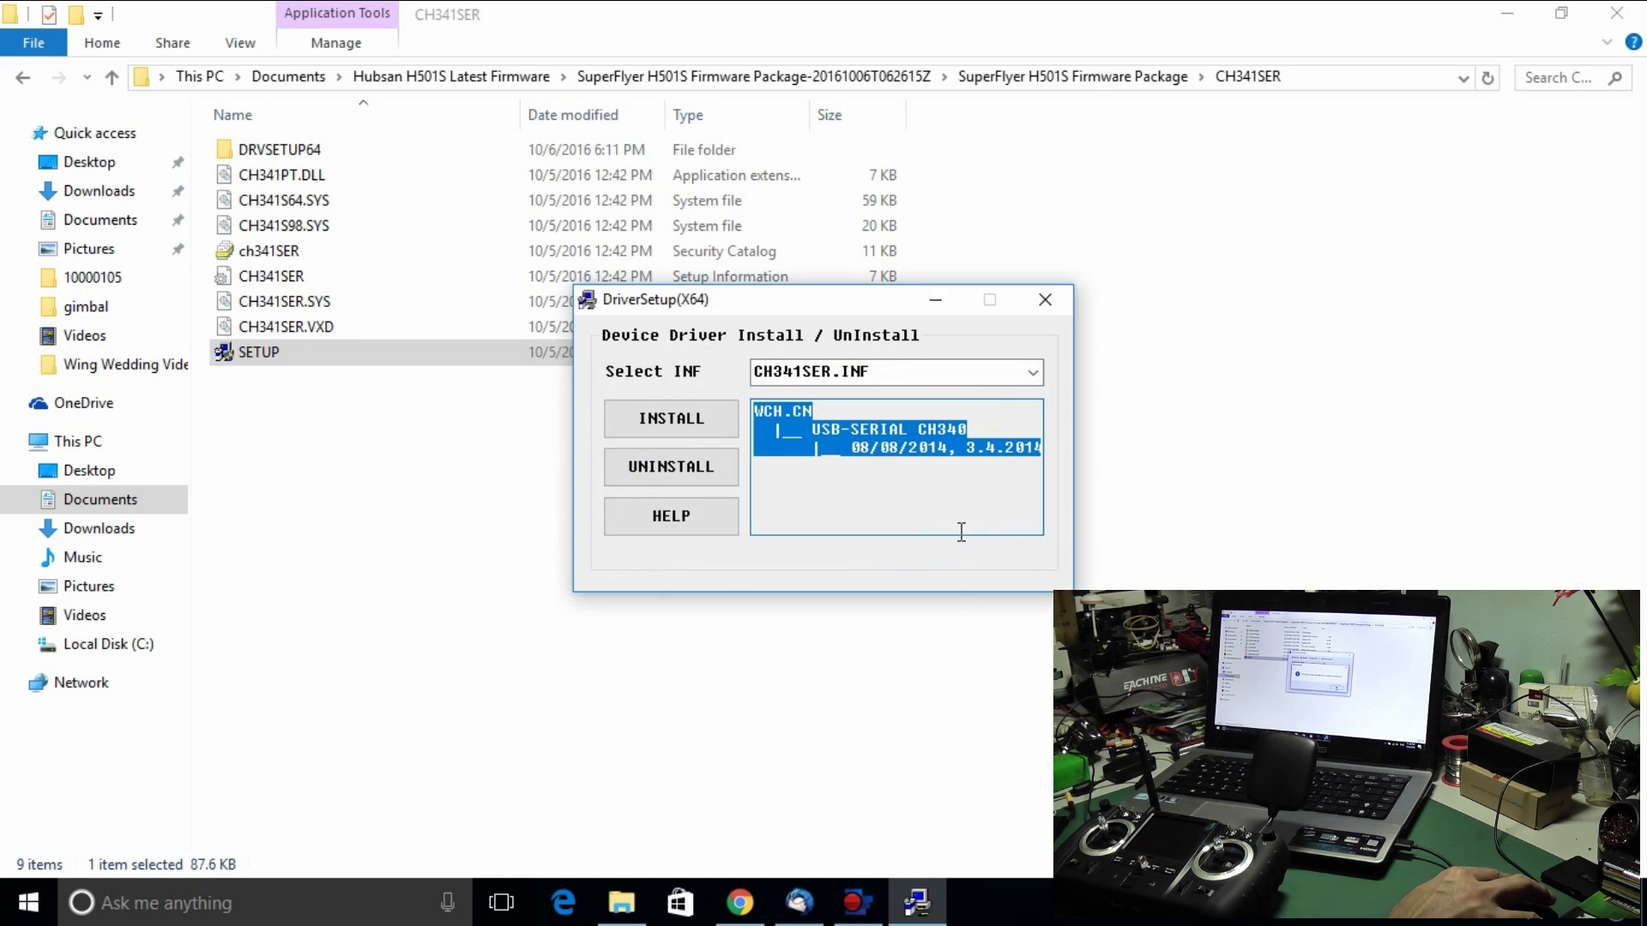
pyautogui.click(1046, 298)
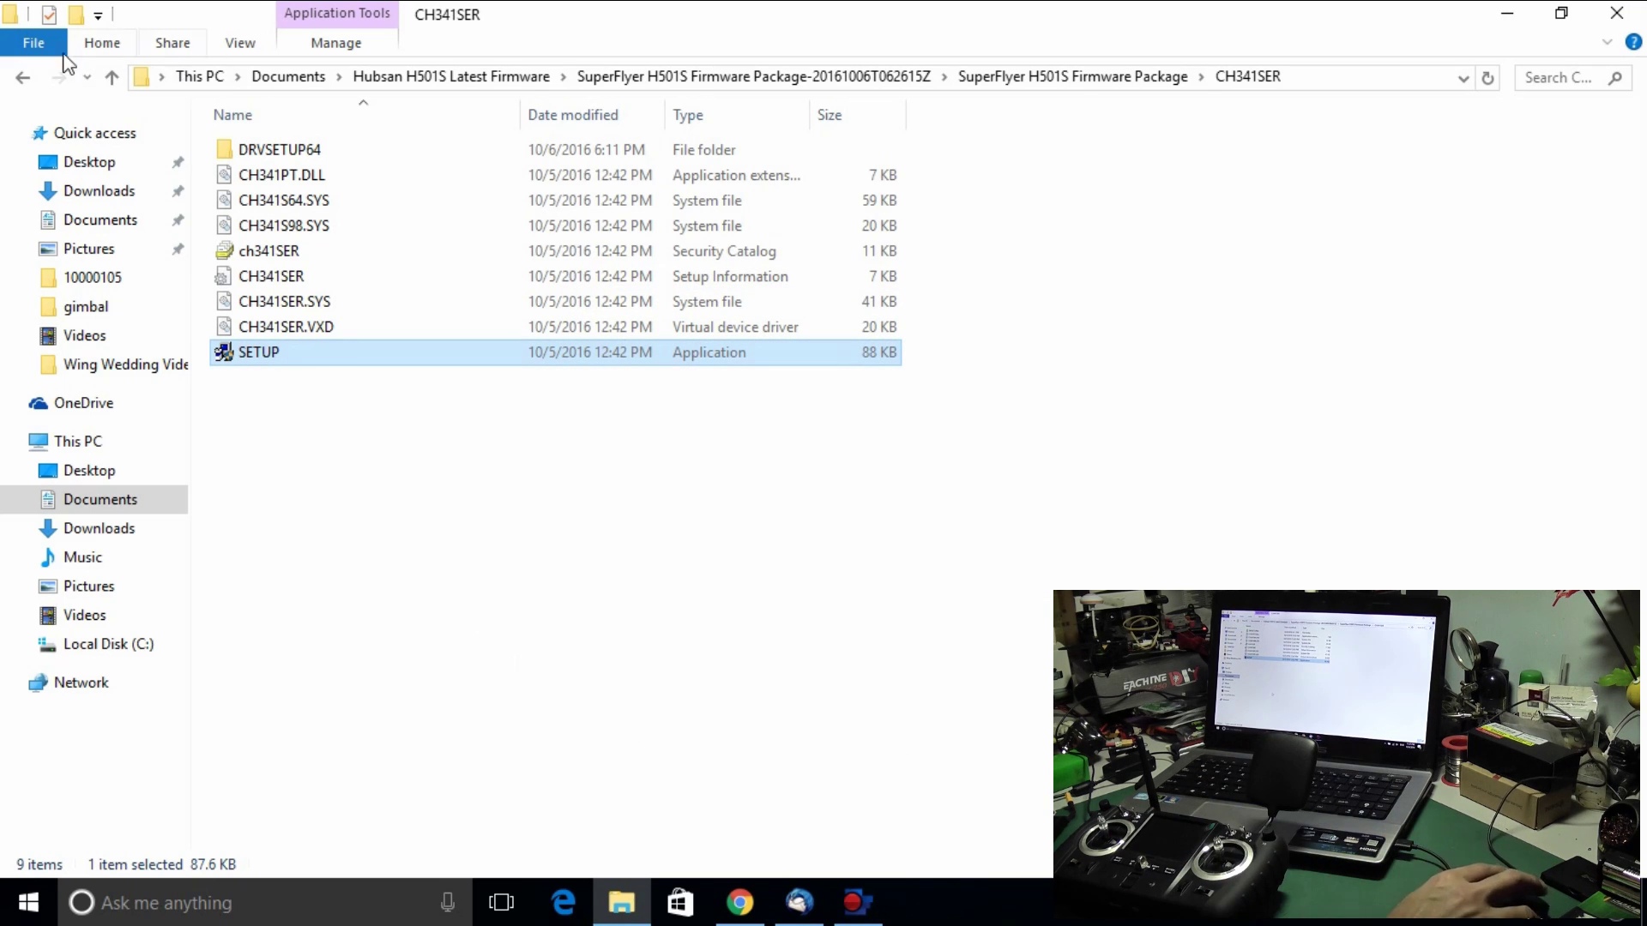
# Step: Run HUBSAN FC Tool V2 from H501S-FC-V1.1.22 > FC Upgrade Tool V2 as administrator
pyautogui.click(22, 79)
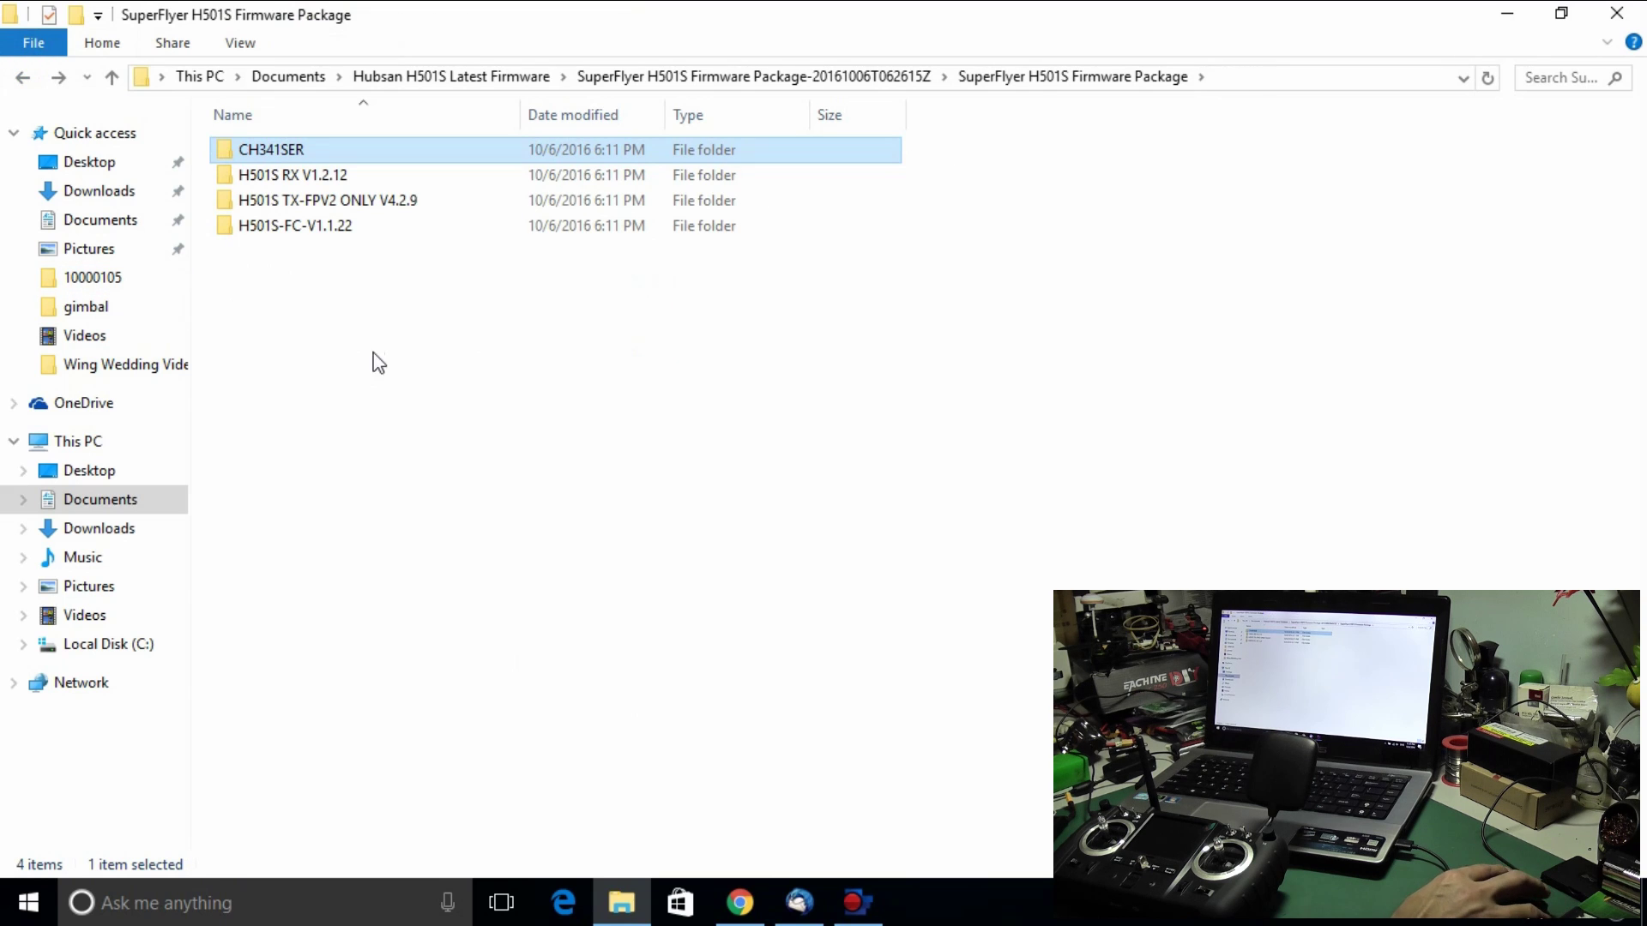
pyautogui.click(305, 240)
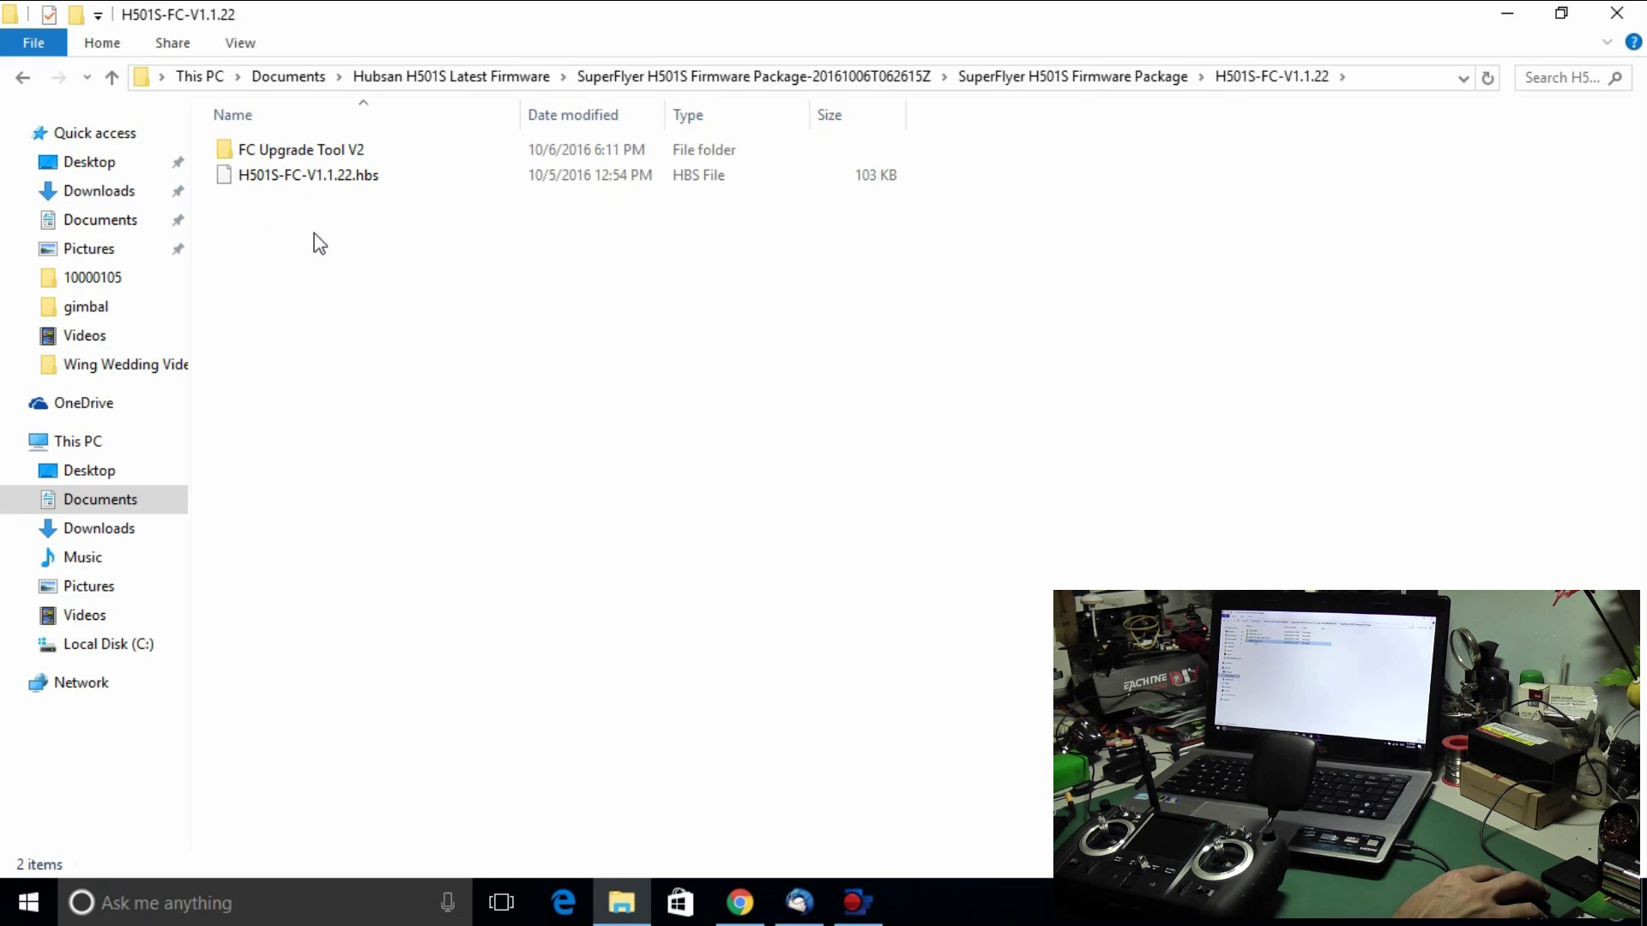
pyautogui.click(306, 151)
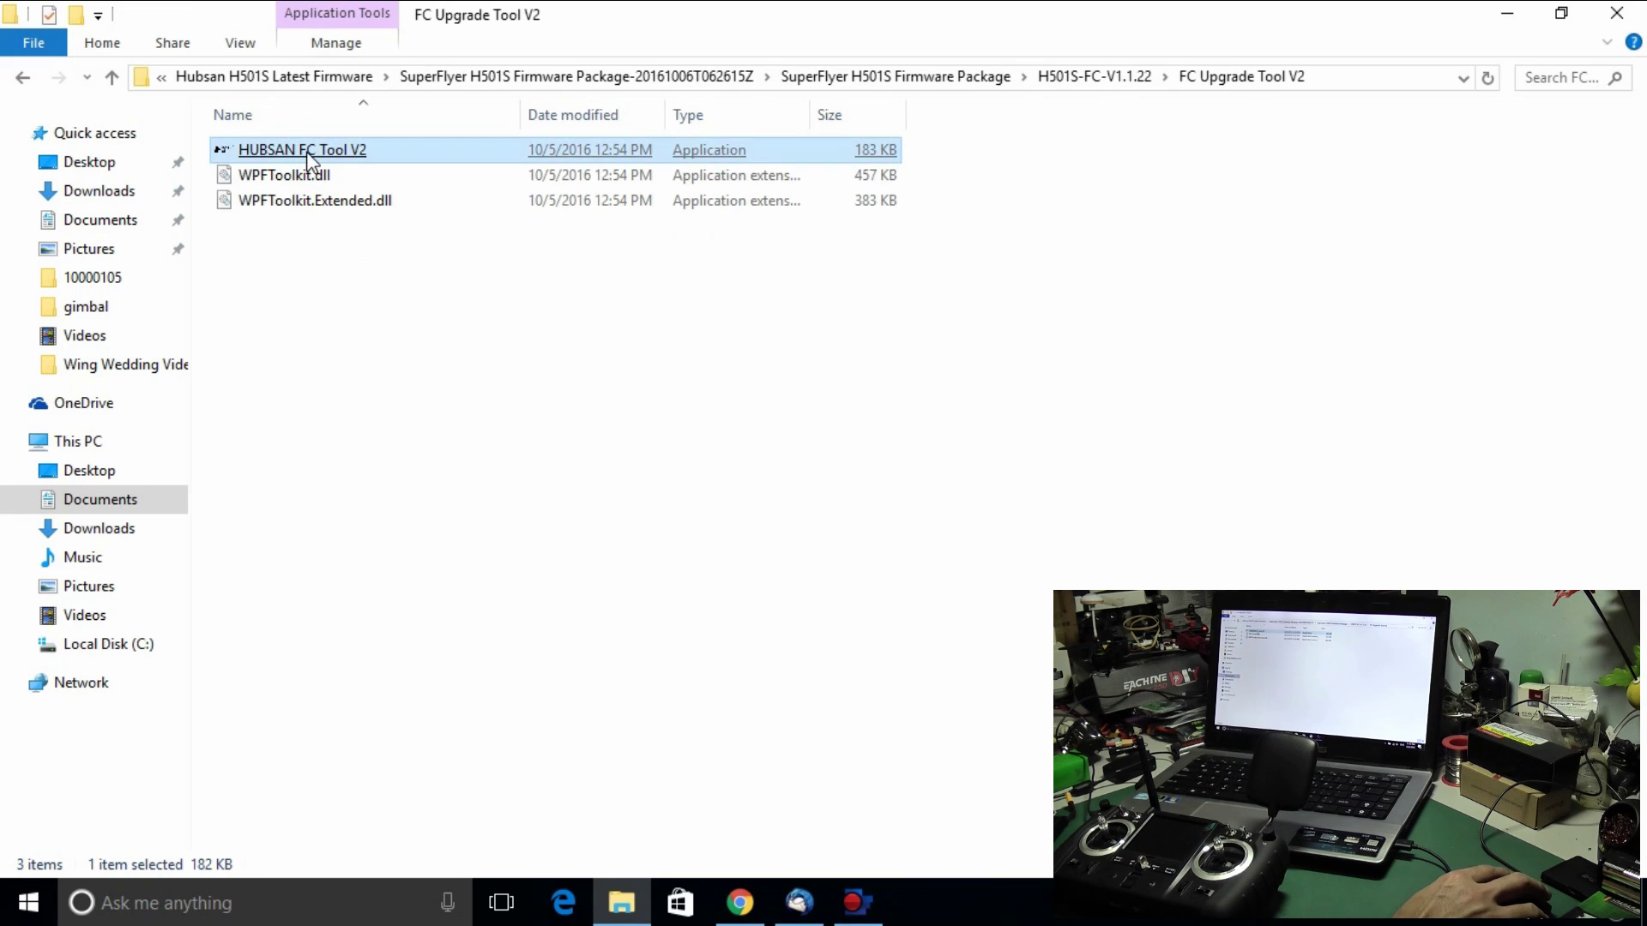
pyautogui.rightClick(309, 161)
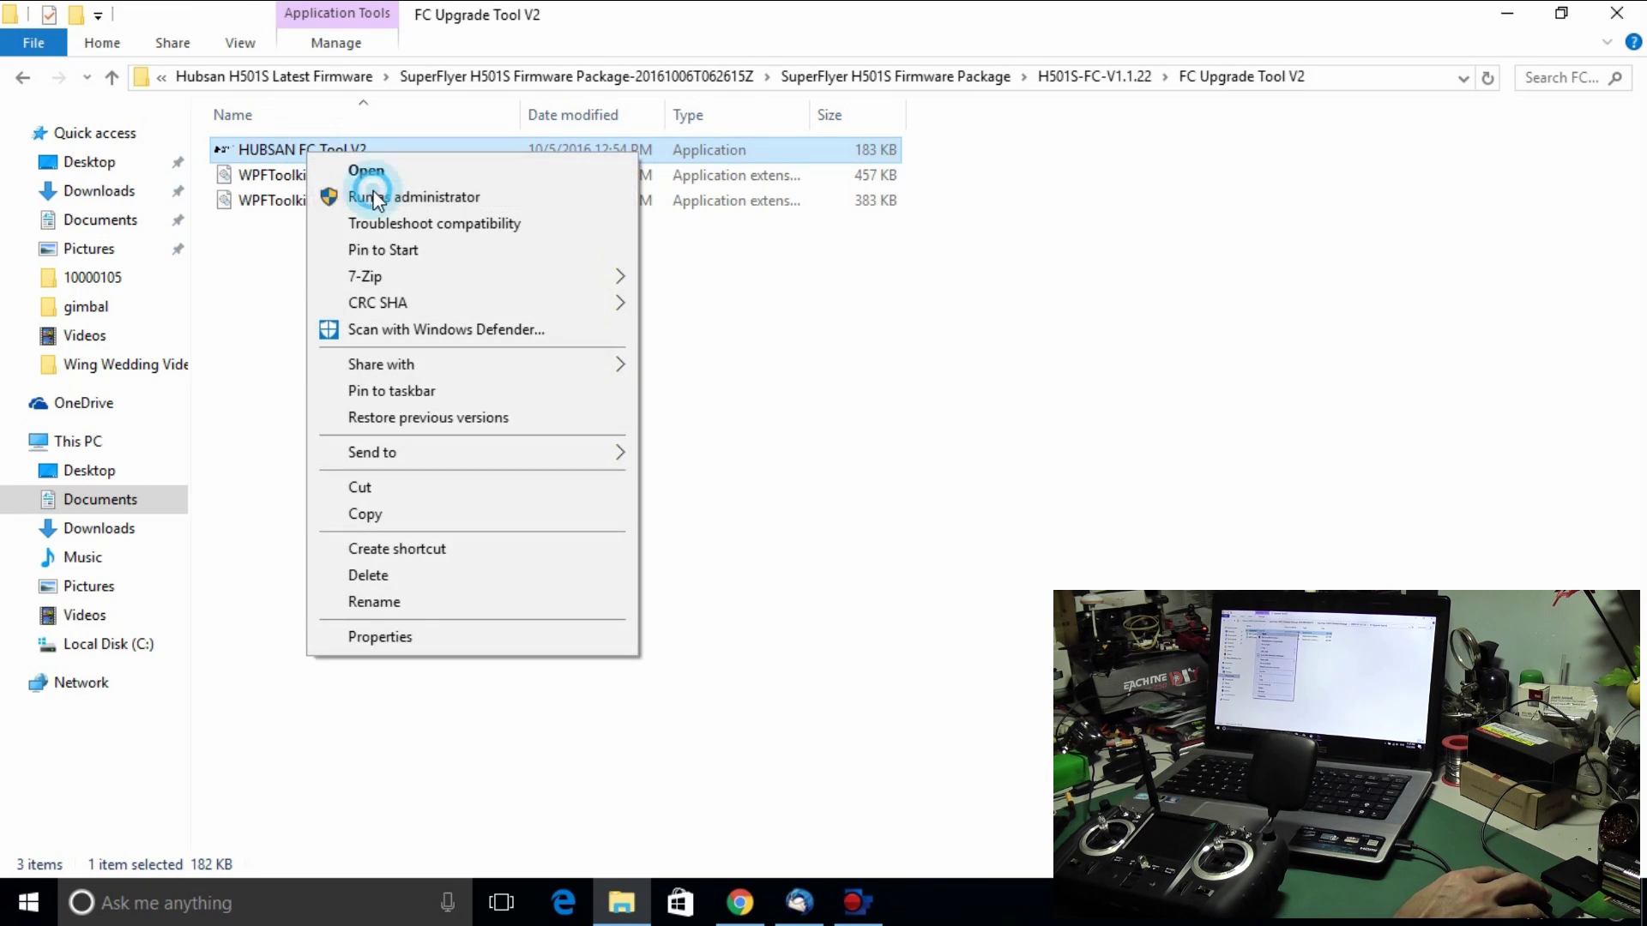
pyautogui.click(363, 196)
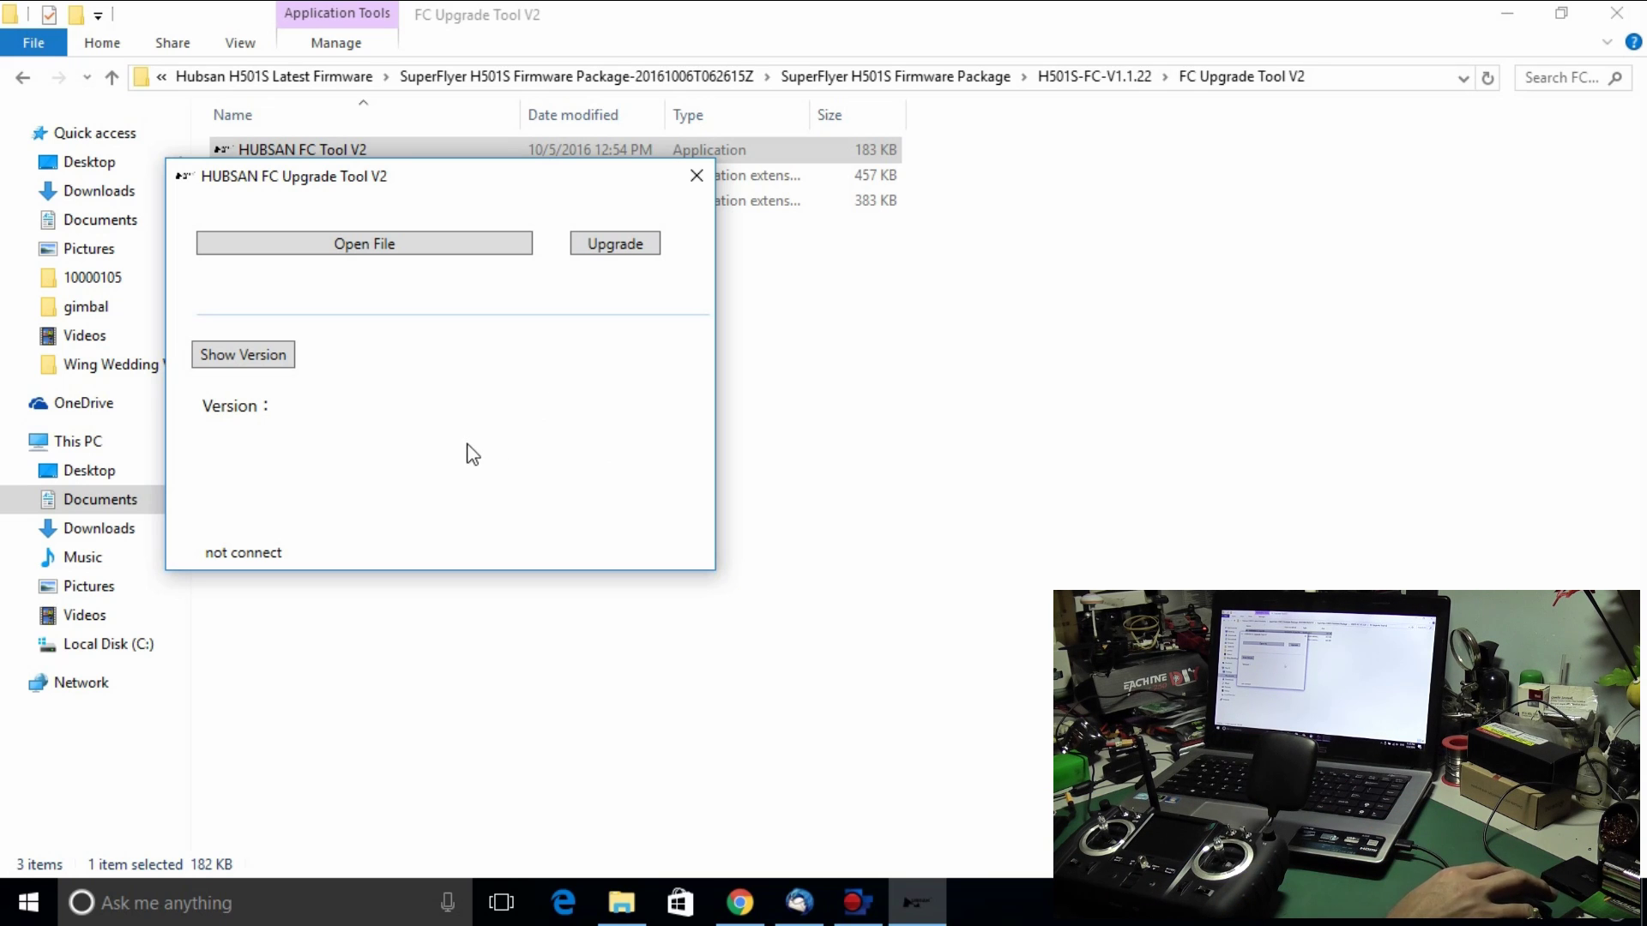
pyautogui.moveTo(97, 386)
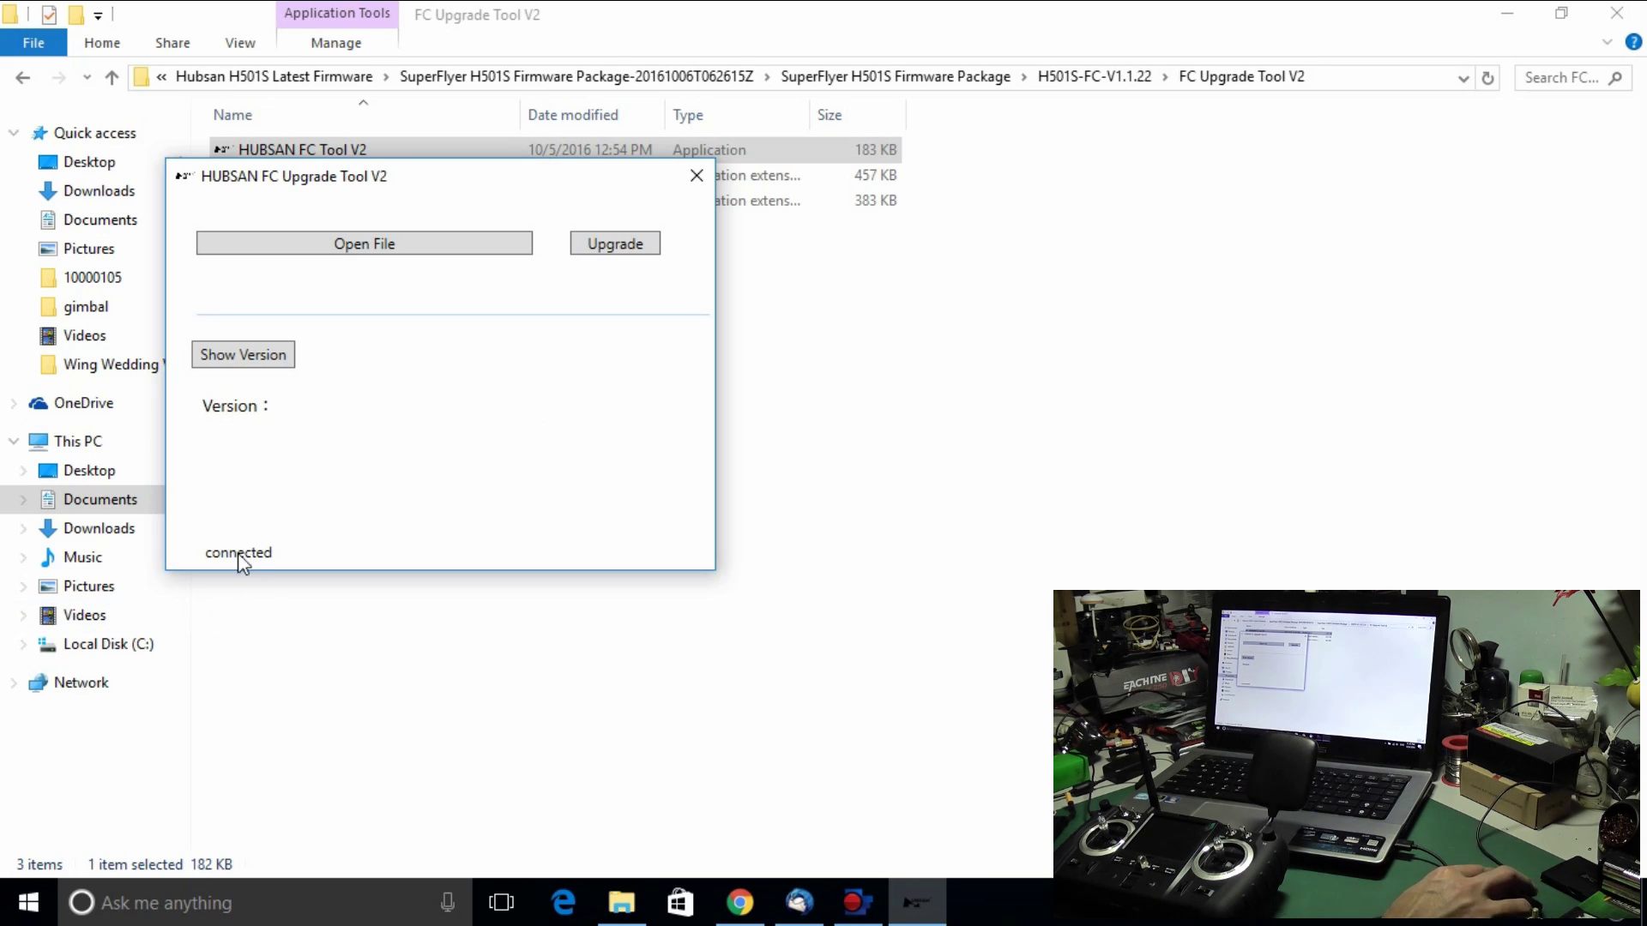
# Step: Load H501S-FC-V1.1.22.hbs, flash the flight controller to V1.1.22, and close the tool
pyautogui.click(421, 241)
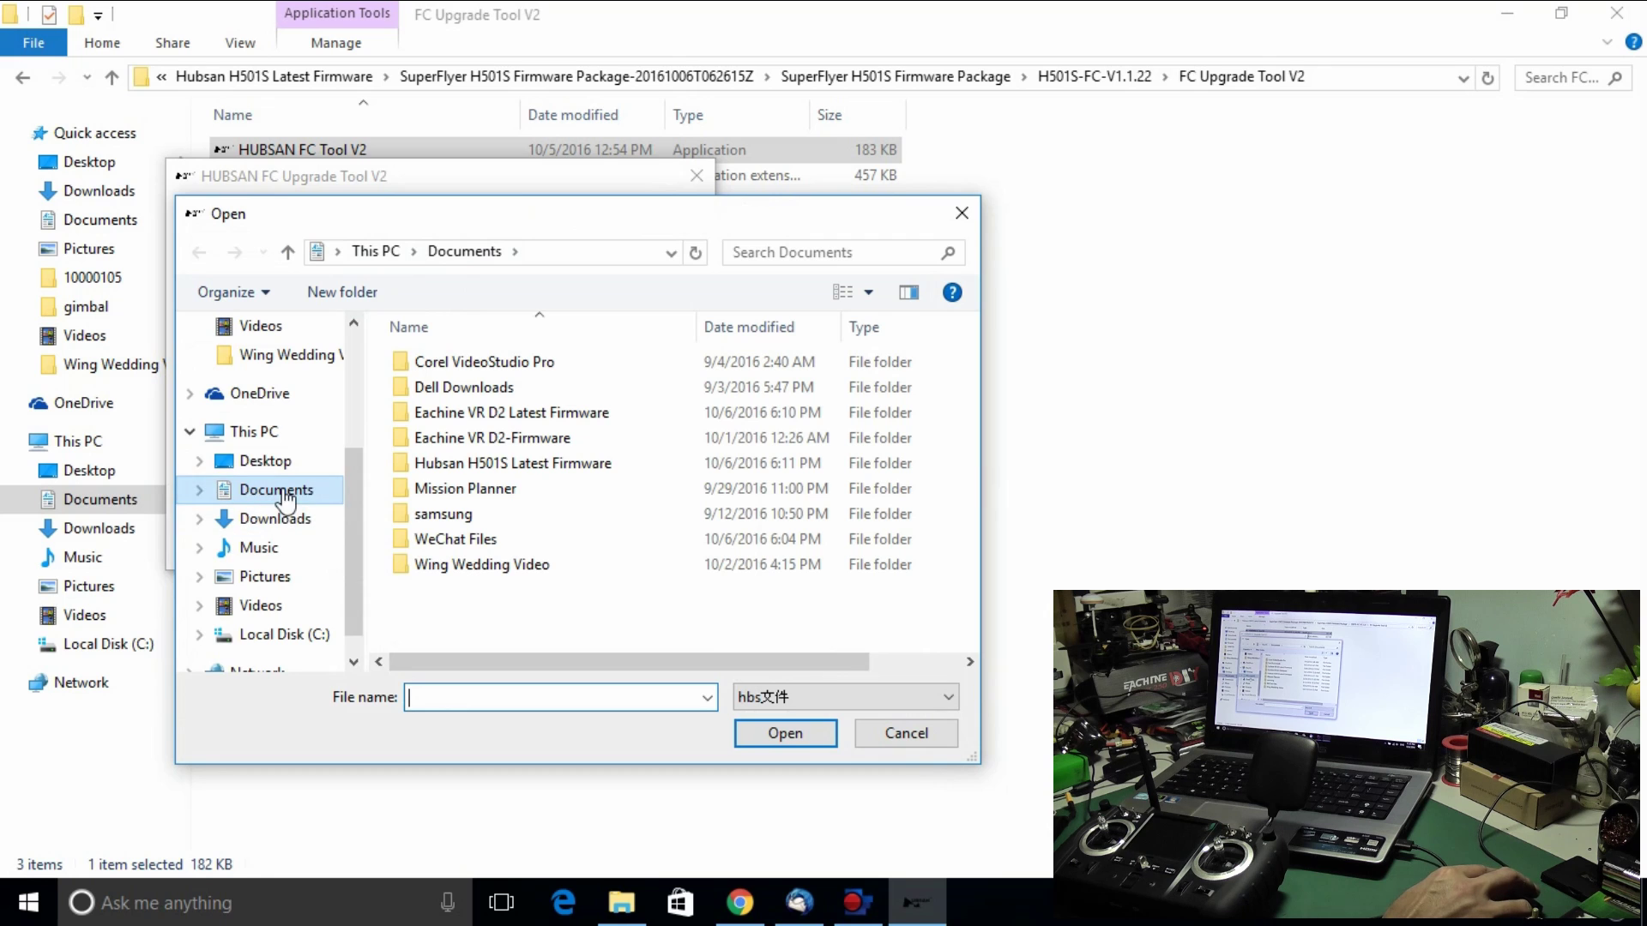
pyautogui.doubleClick(554, 476)
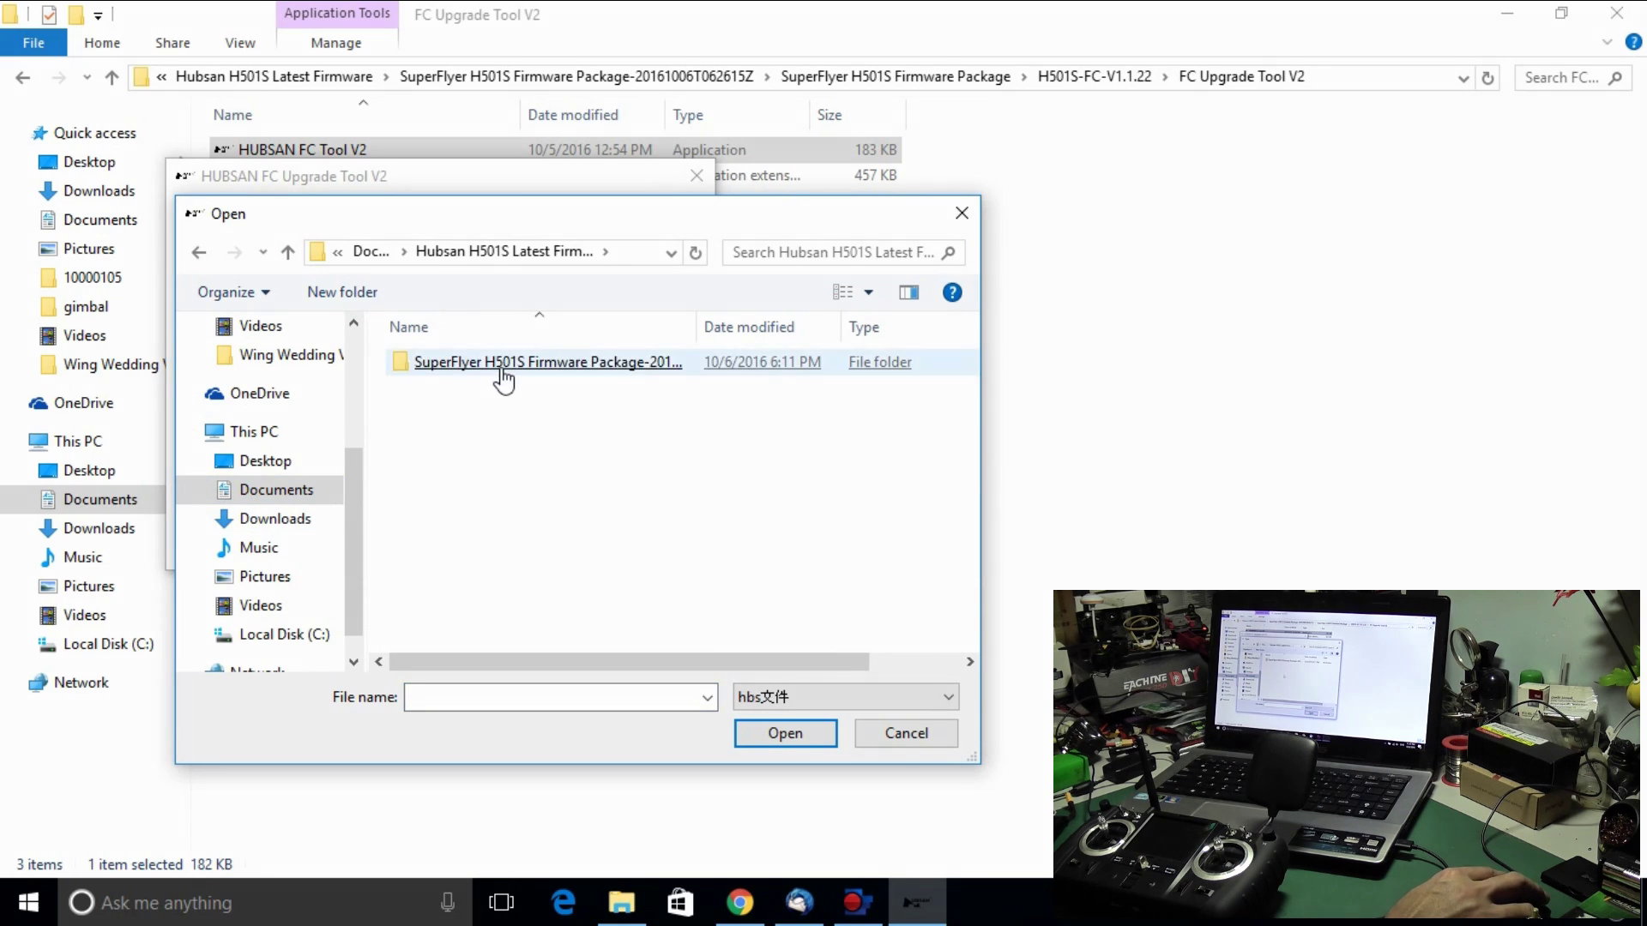
pyautogui.doubleClick(511, 367)
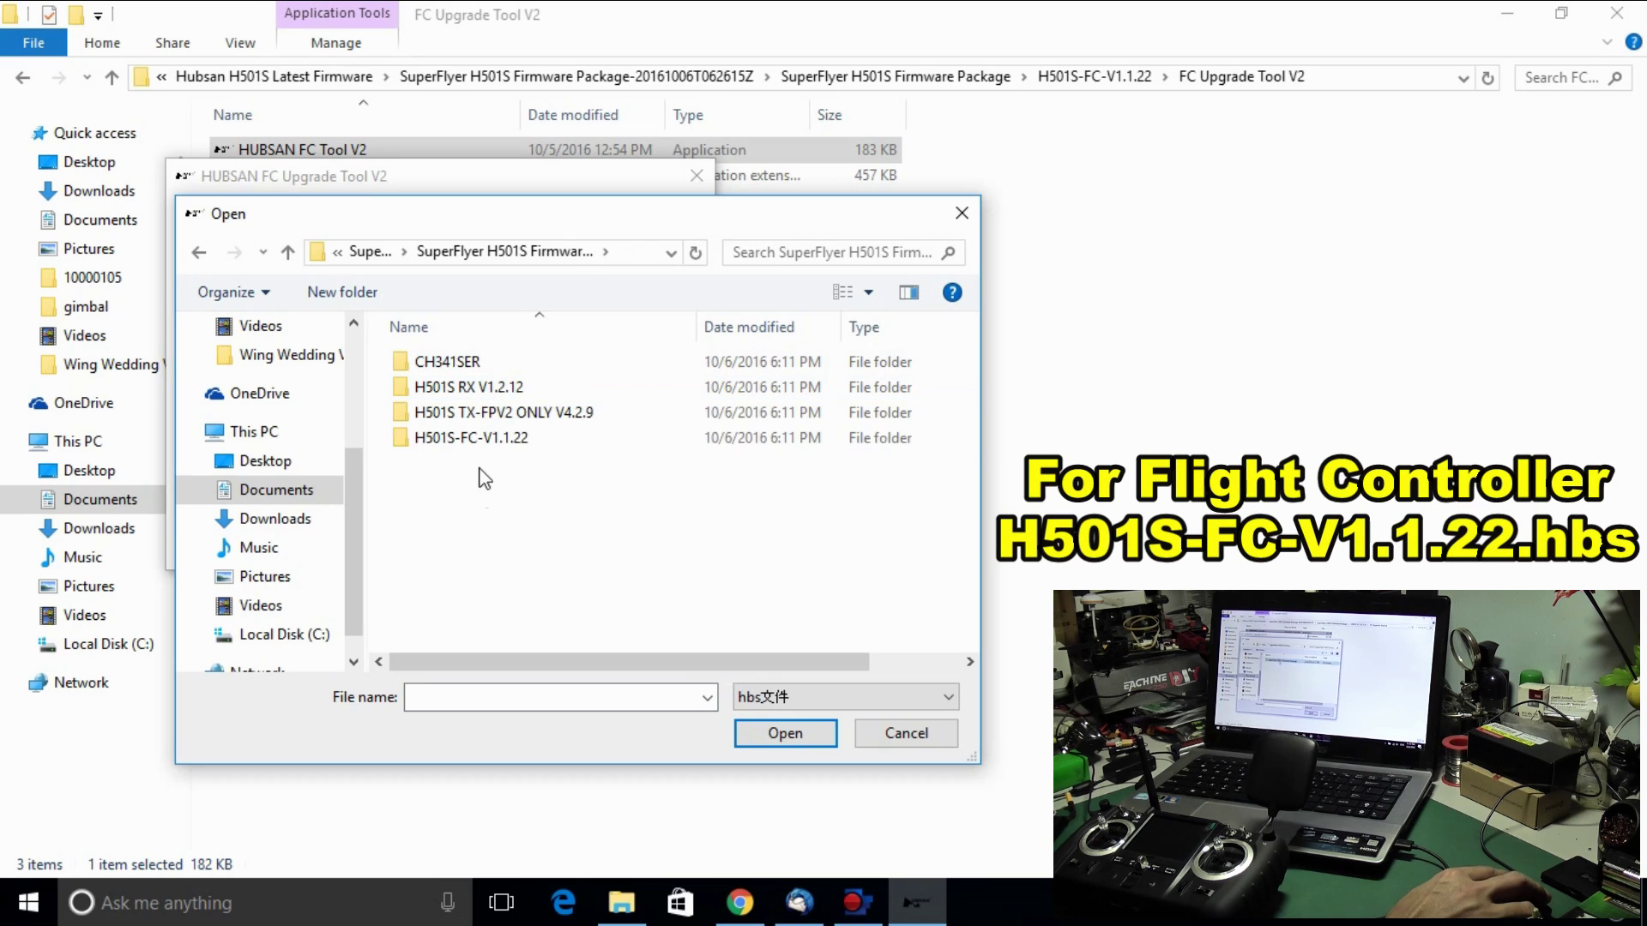
pyautogui.doubleClick(479, 443)
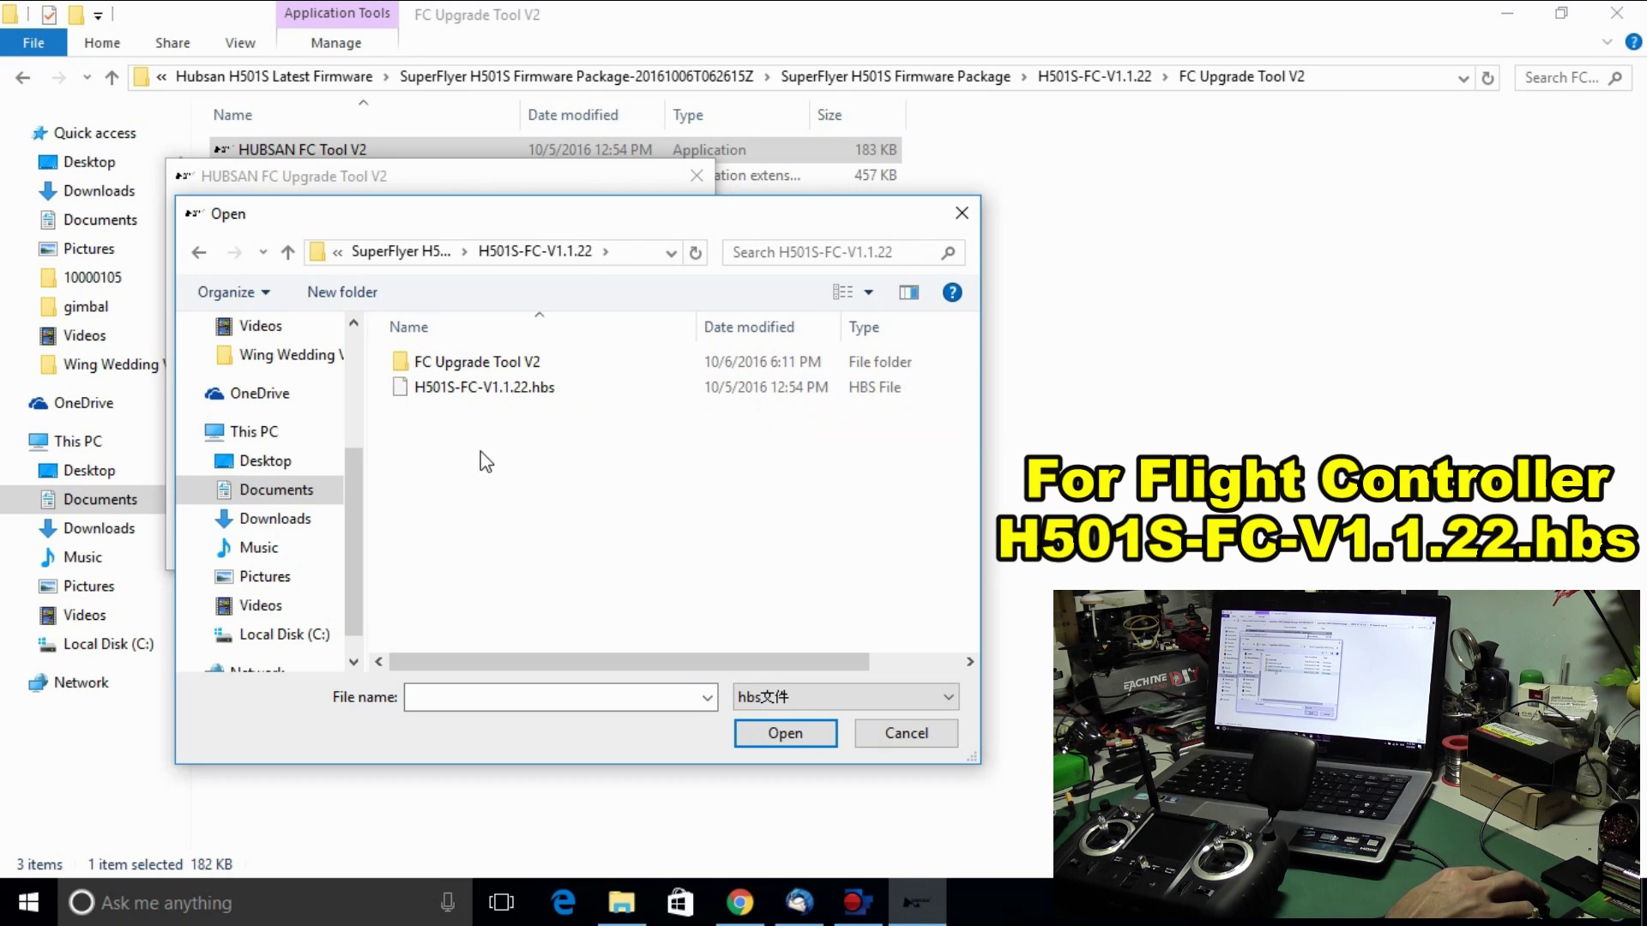
pyautogui.click(475, 401)
pyautogui.doubleClick(476, 400)
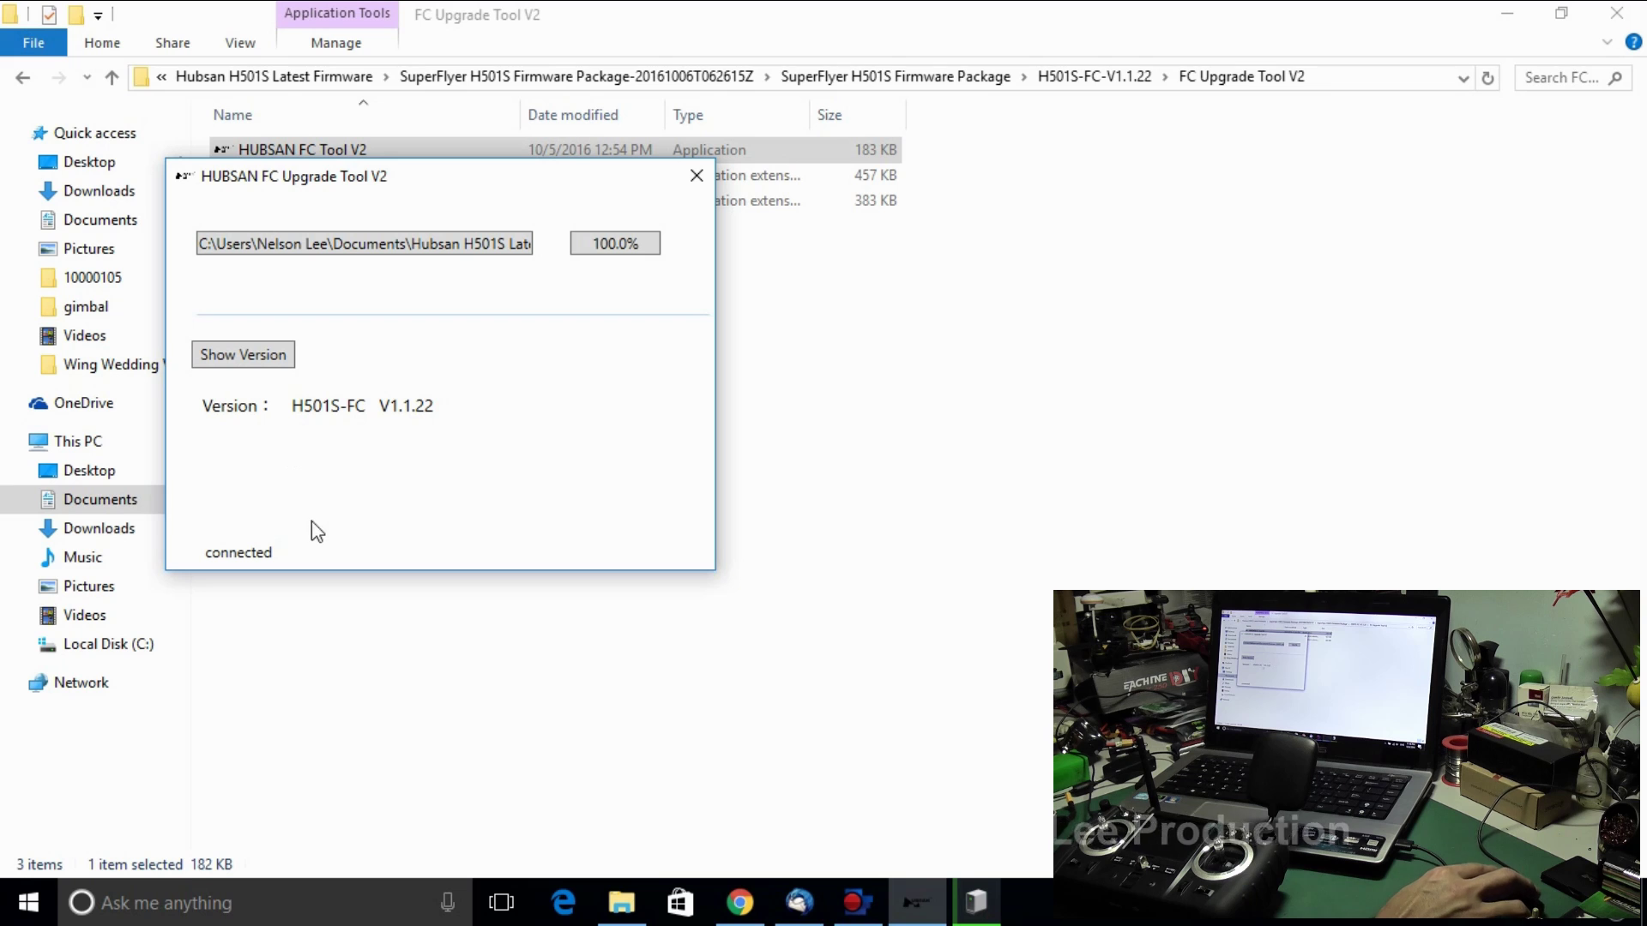
pyautogui.click(697, 178)
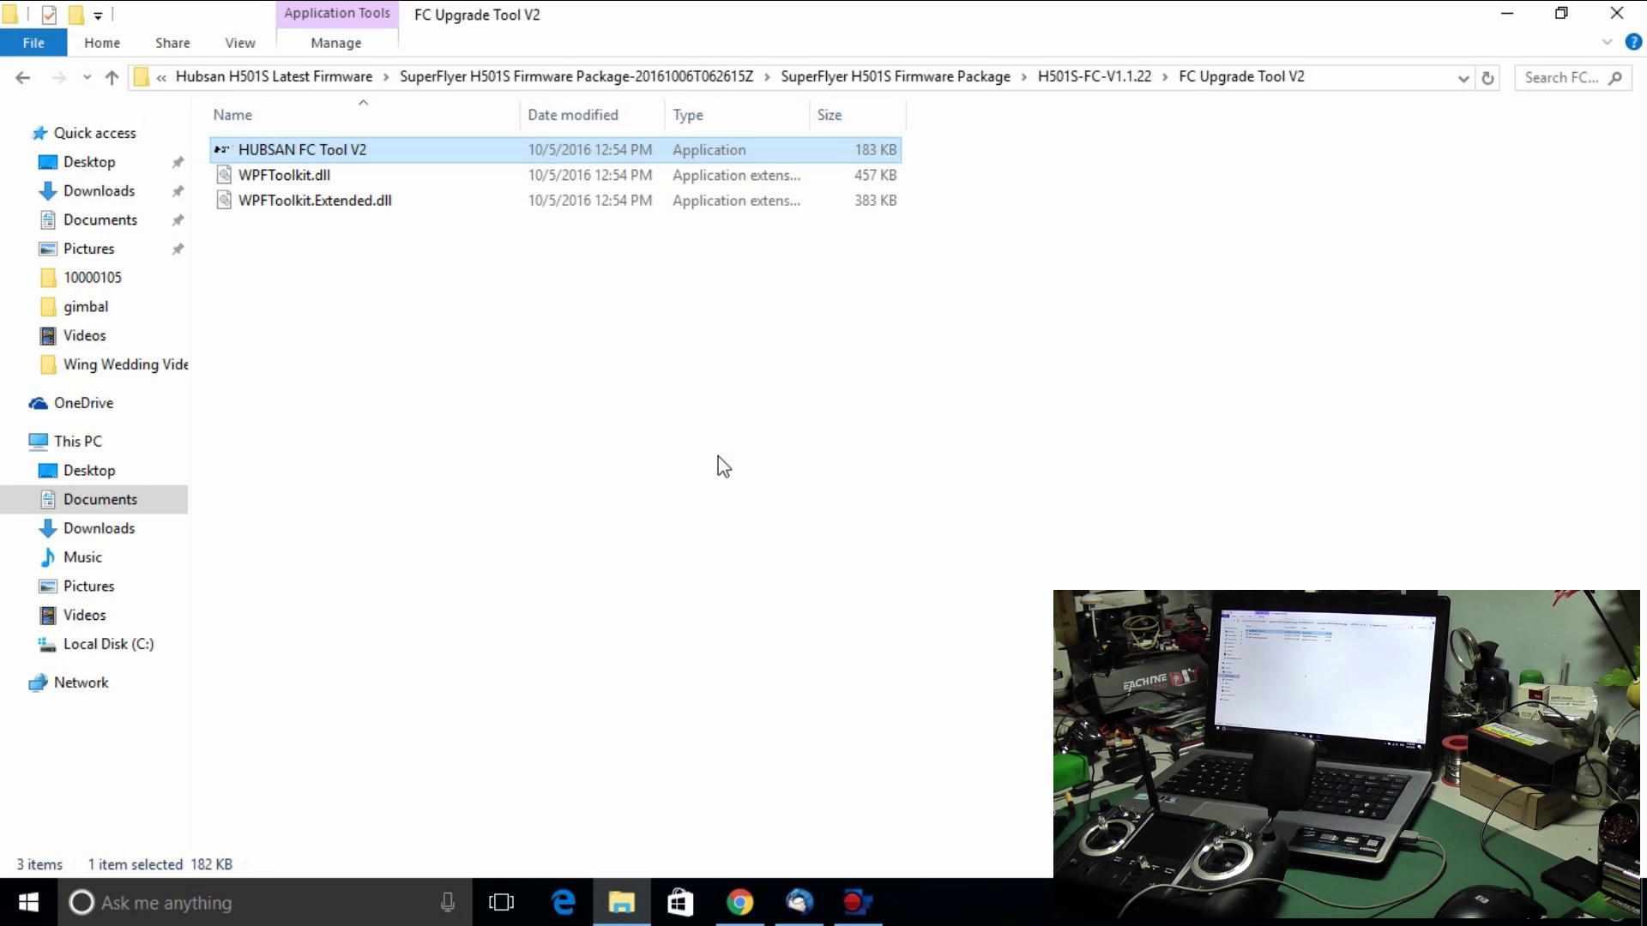
pyautogui.moveTo(90, 386)
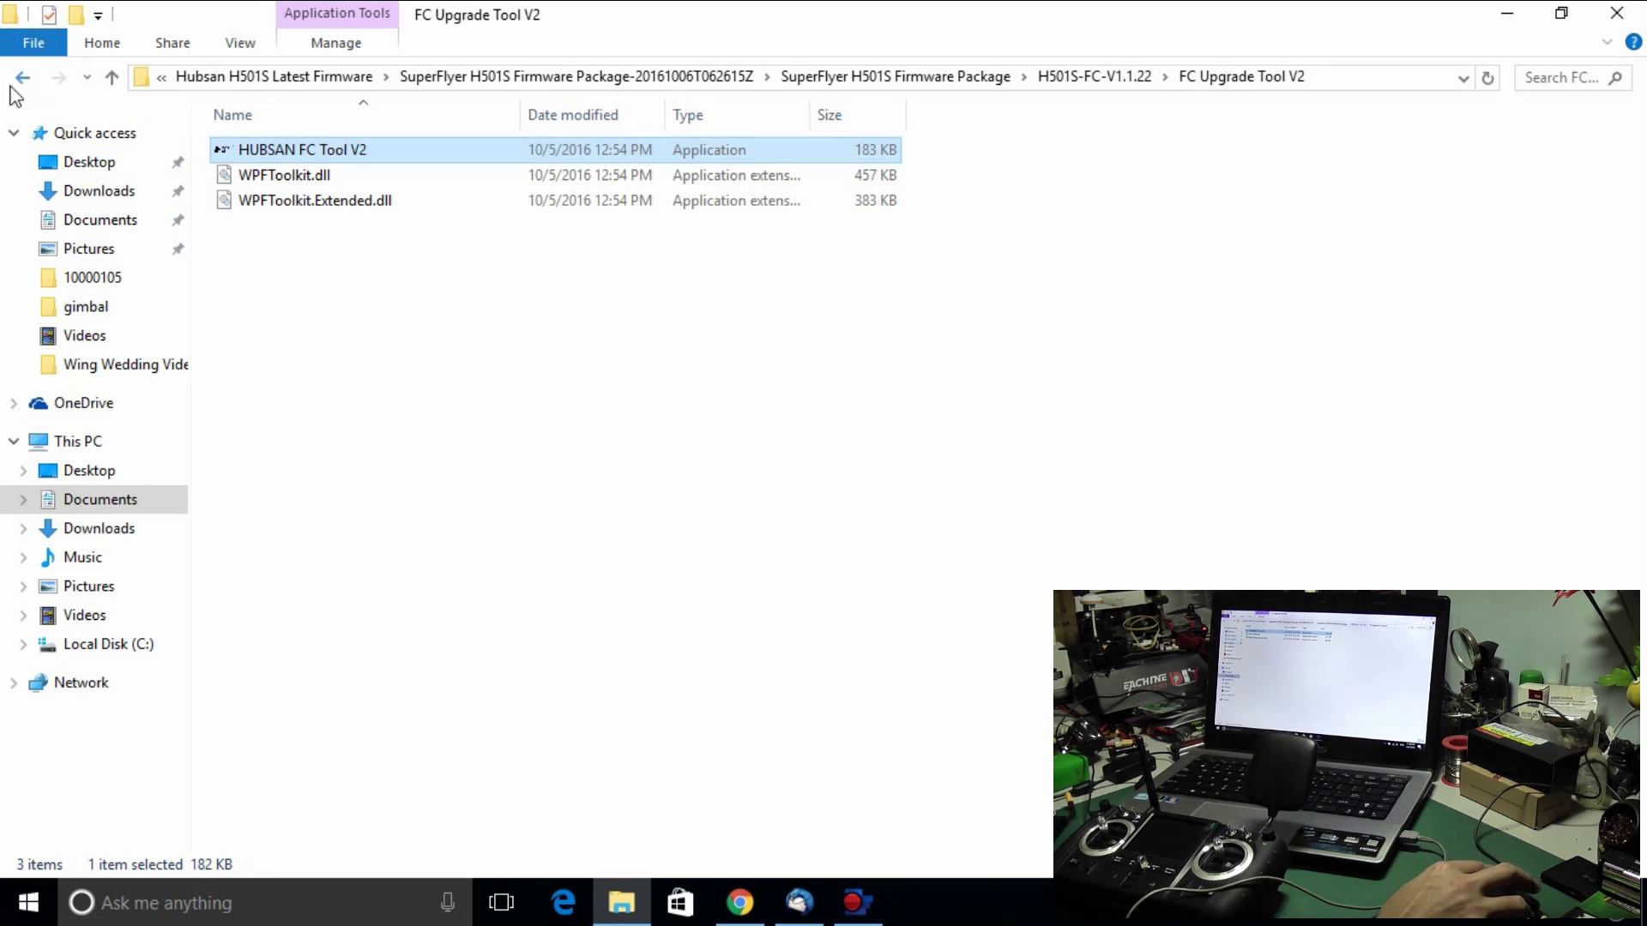
# Step: Run Upgrade Tool V2 from the H501S RX V1.2.12 folder as administrator
pyautogui.click(24, 77)
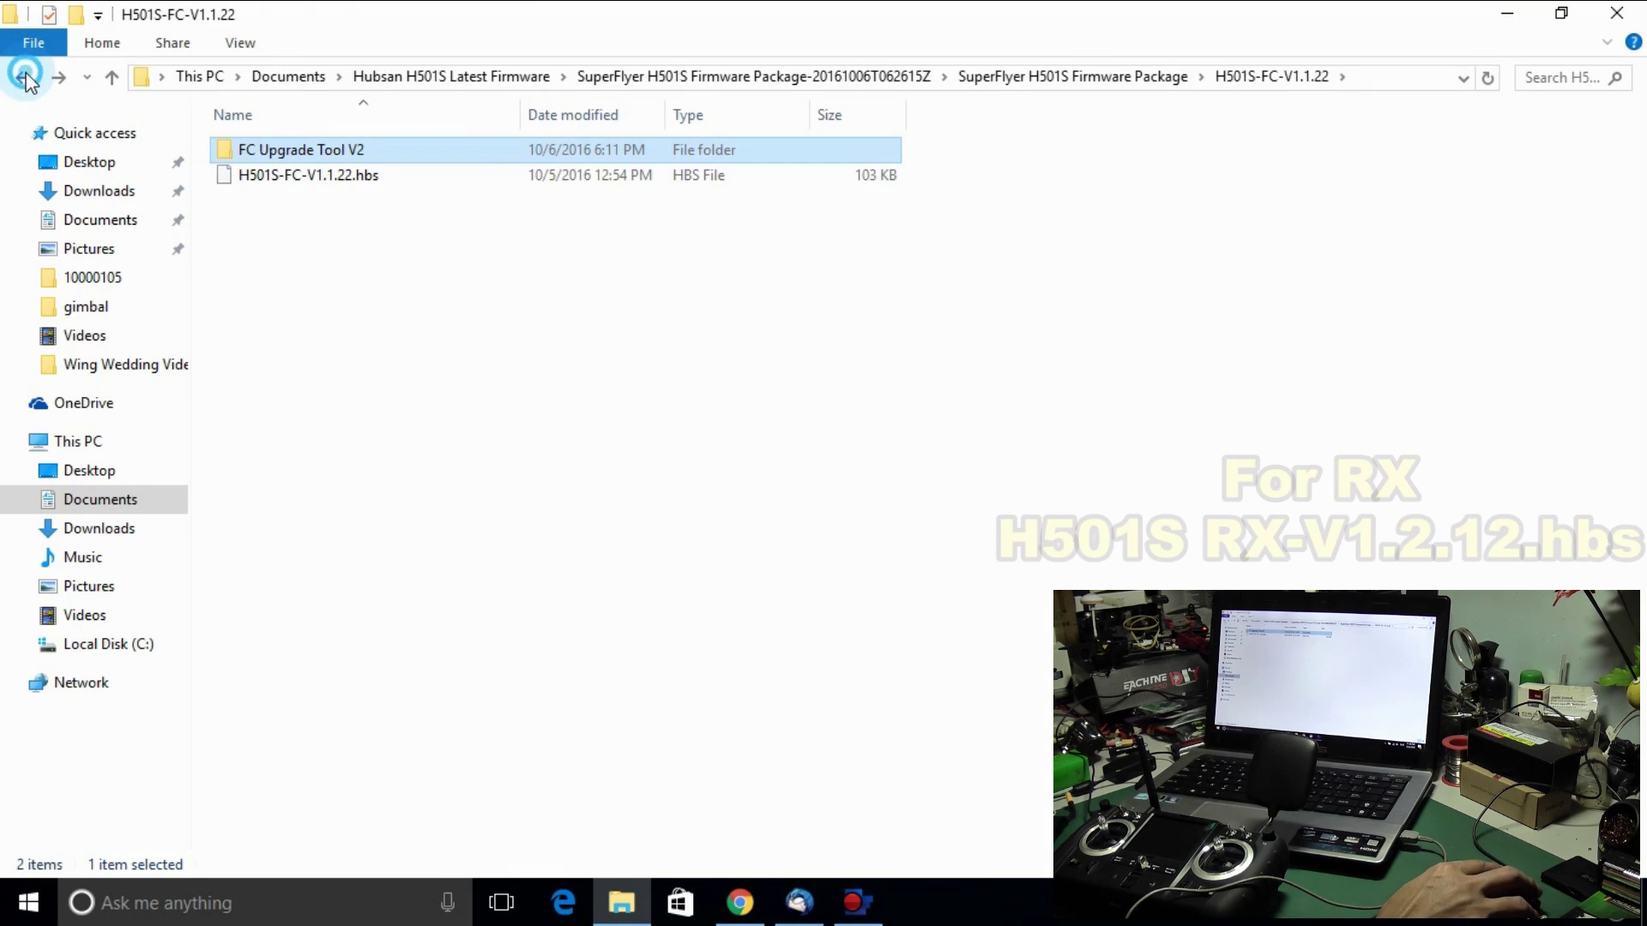
pyautogui.click(24, 77)
pyautogui.click(320, 182)
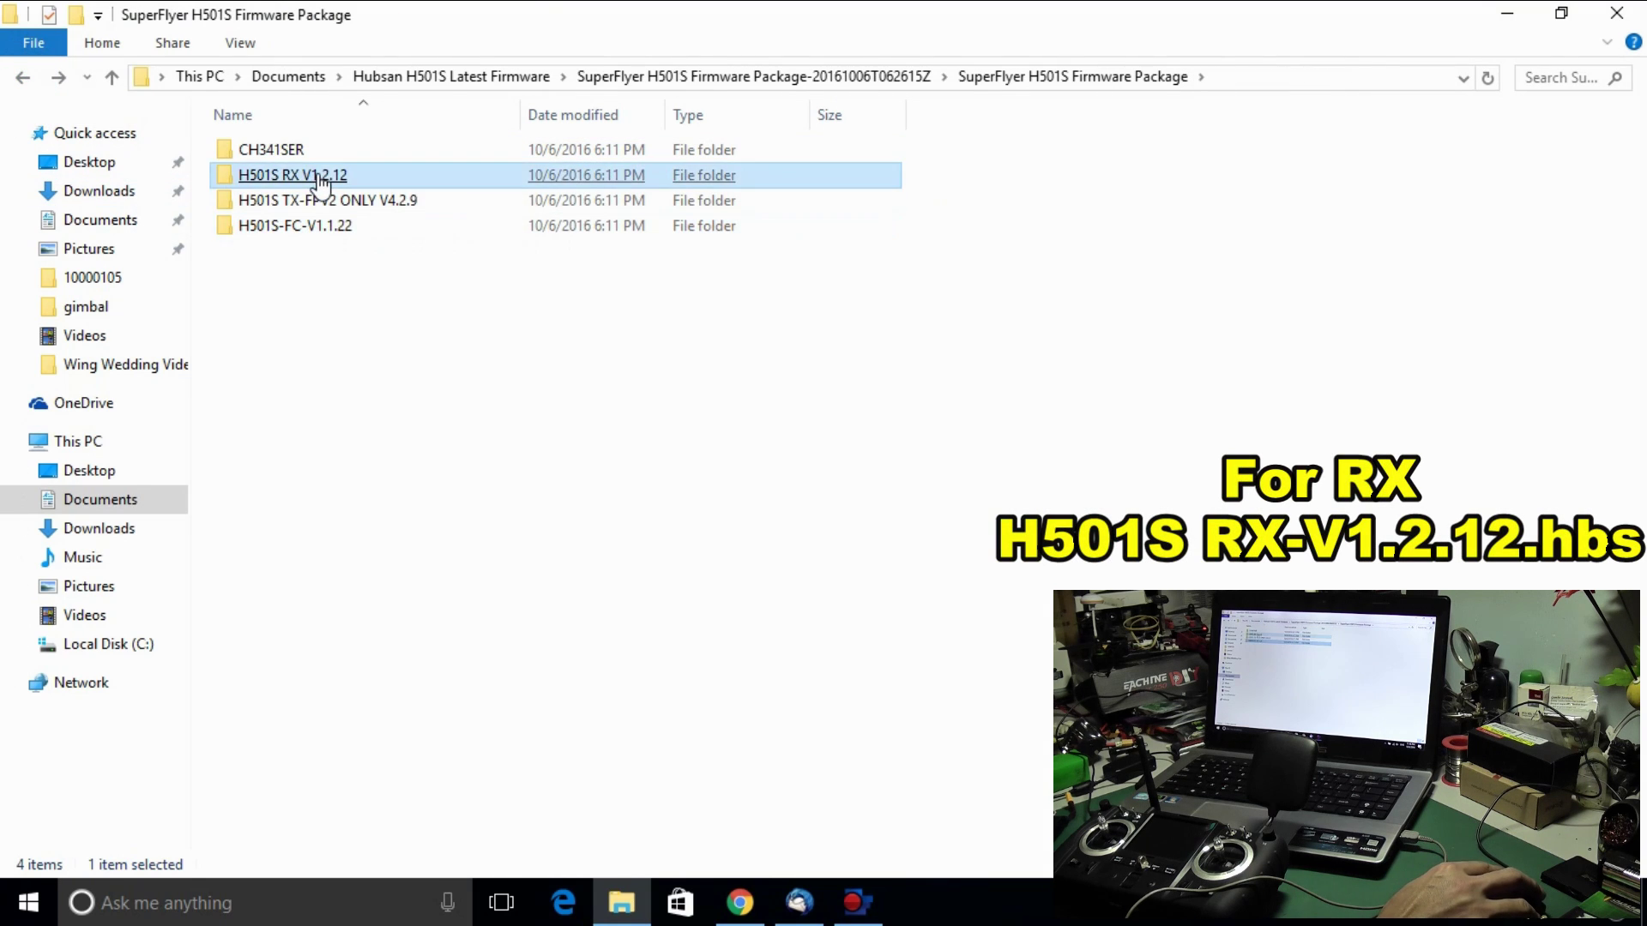
pyautogui.doubleClick(321, 182)
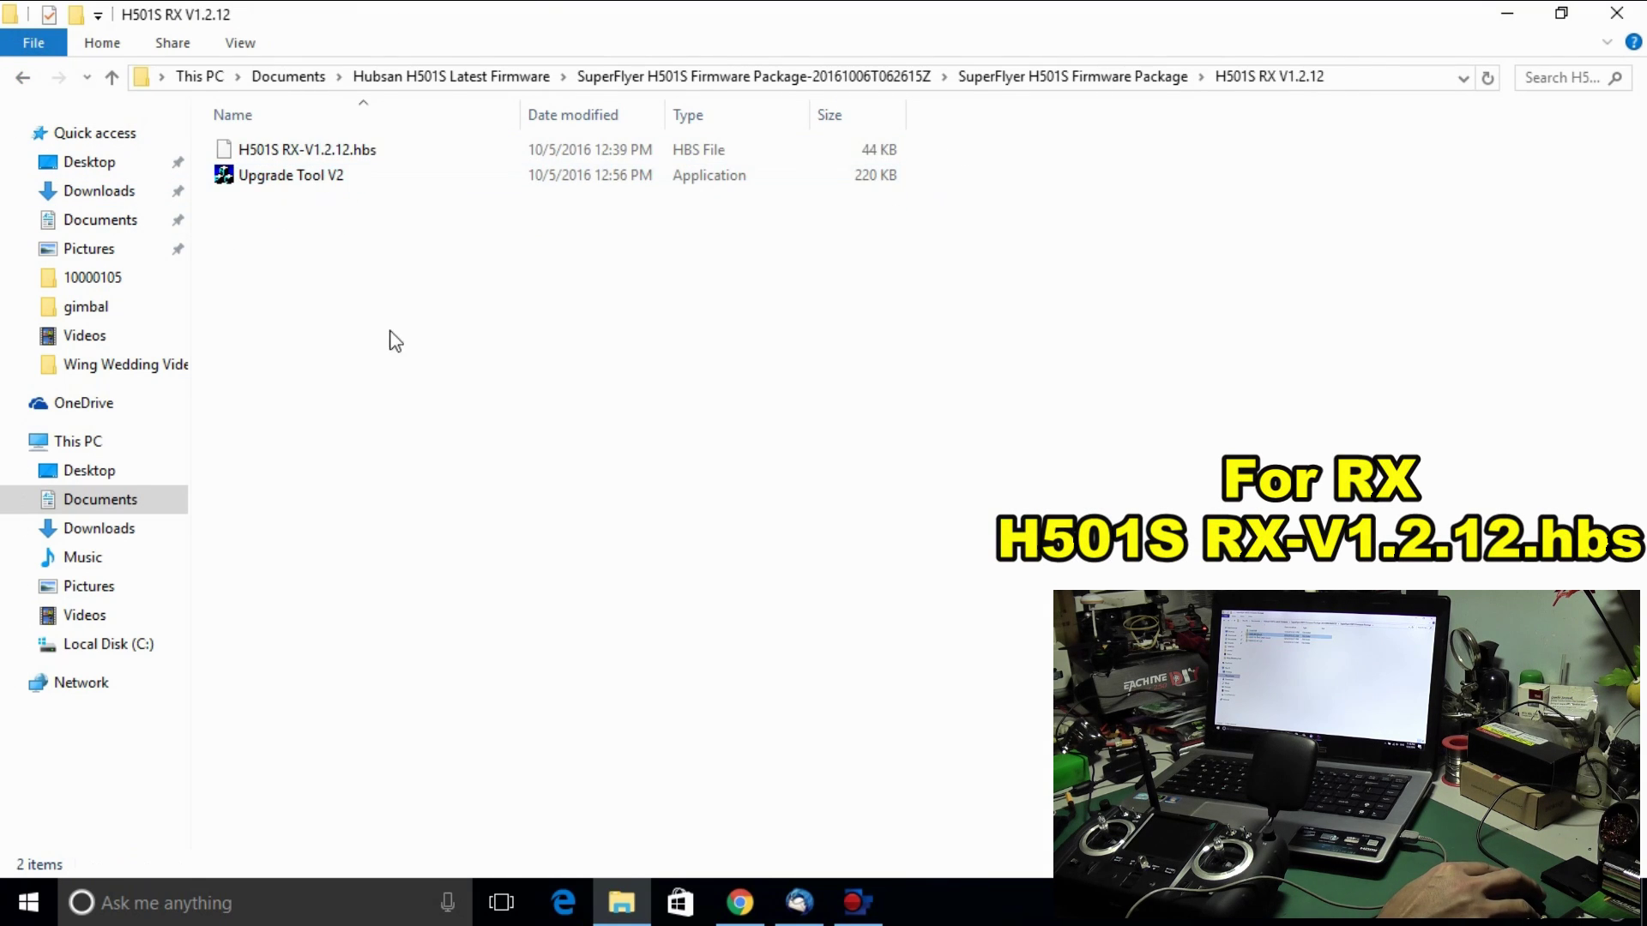
pyautogui.click(304, 184)
pyautogui.rightClick(304, 184)
pyautogui.click(382, 218)
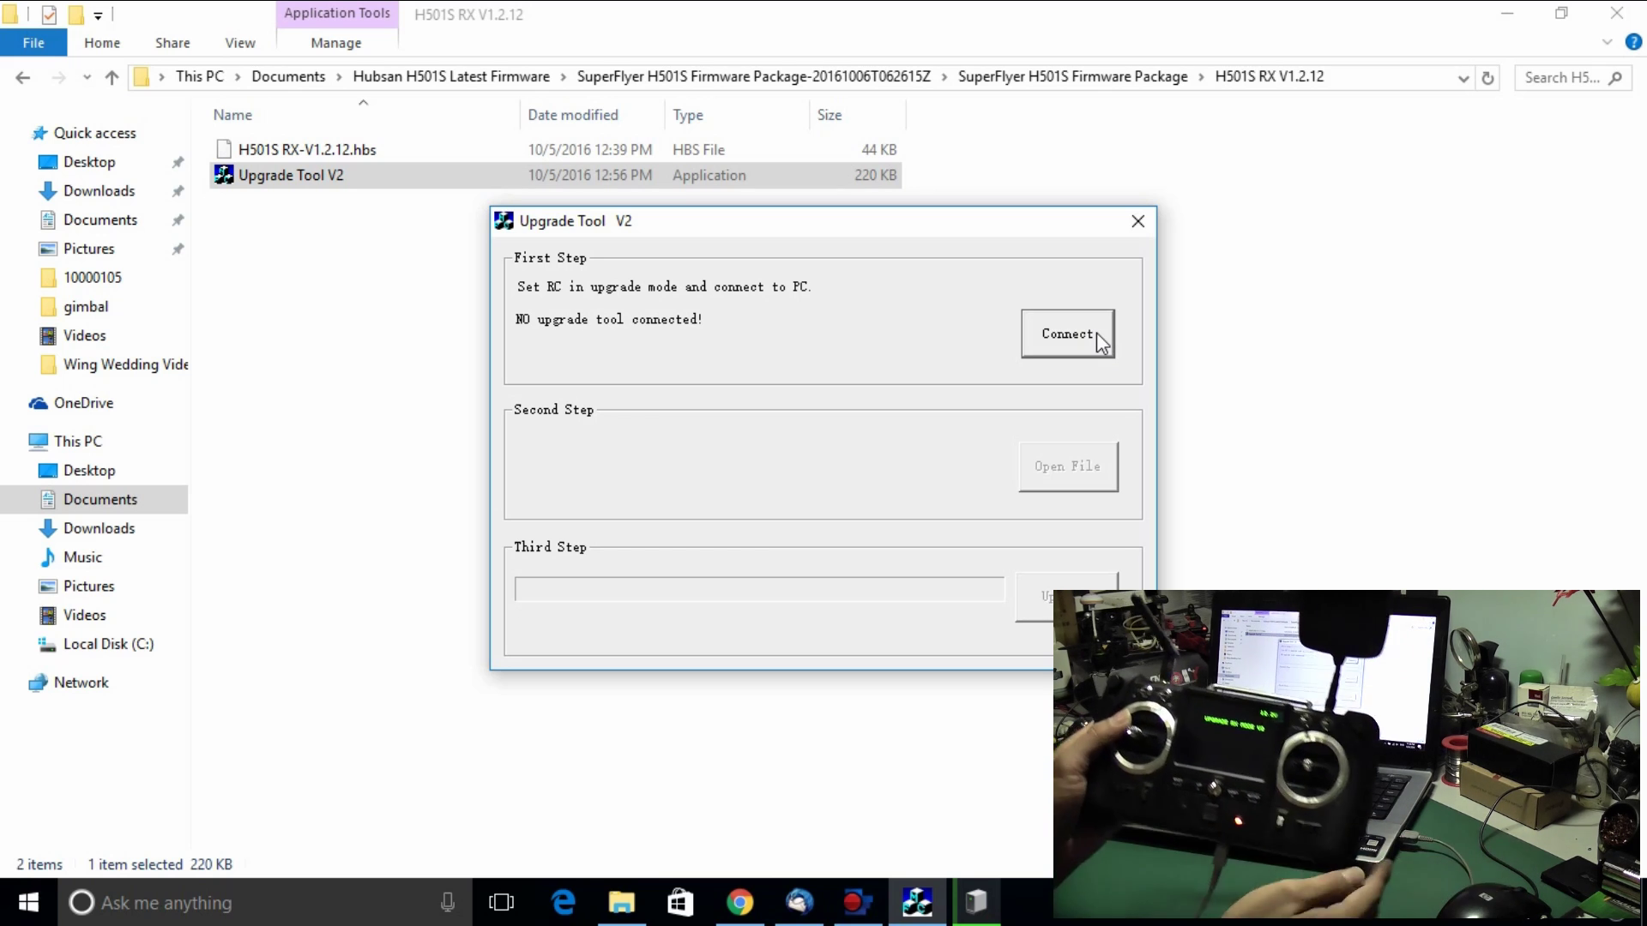
# Step: Connect to the transmitter, then relaunch Upgrade Tool V2 as administrator so it finds COM8
pyautogui.click(1065, 332)
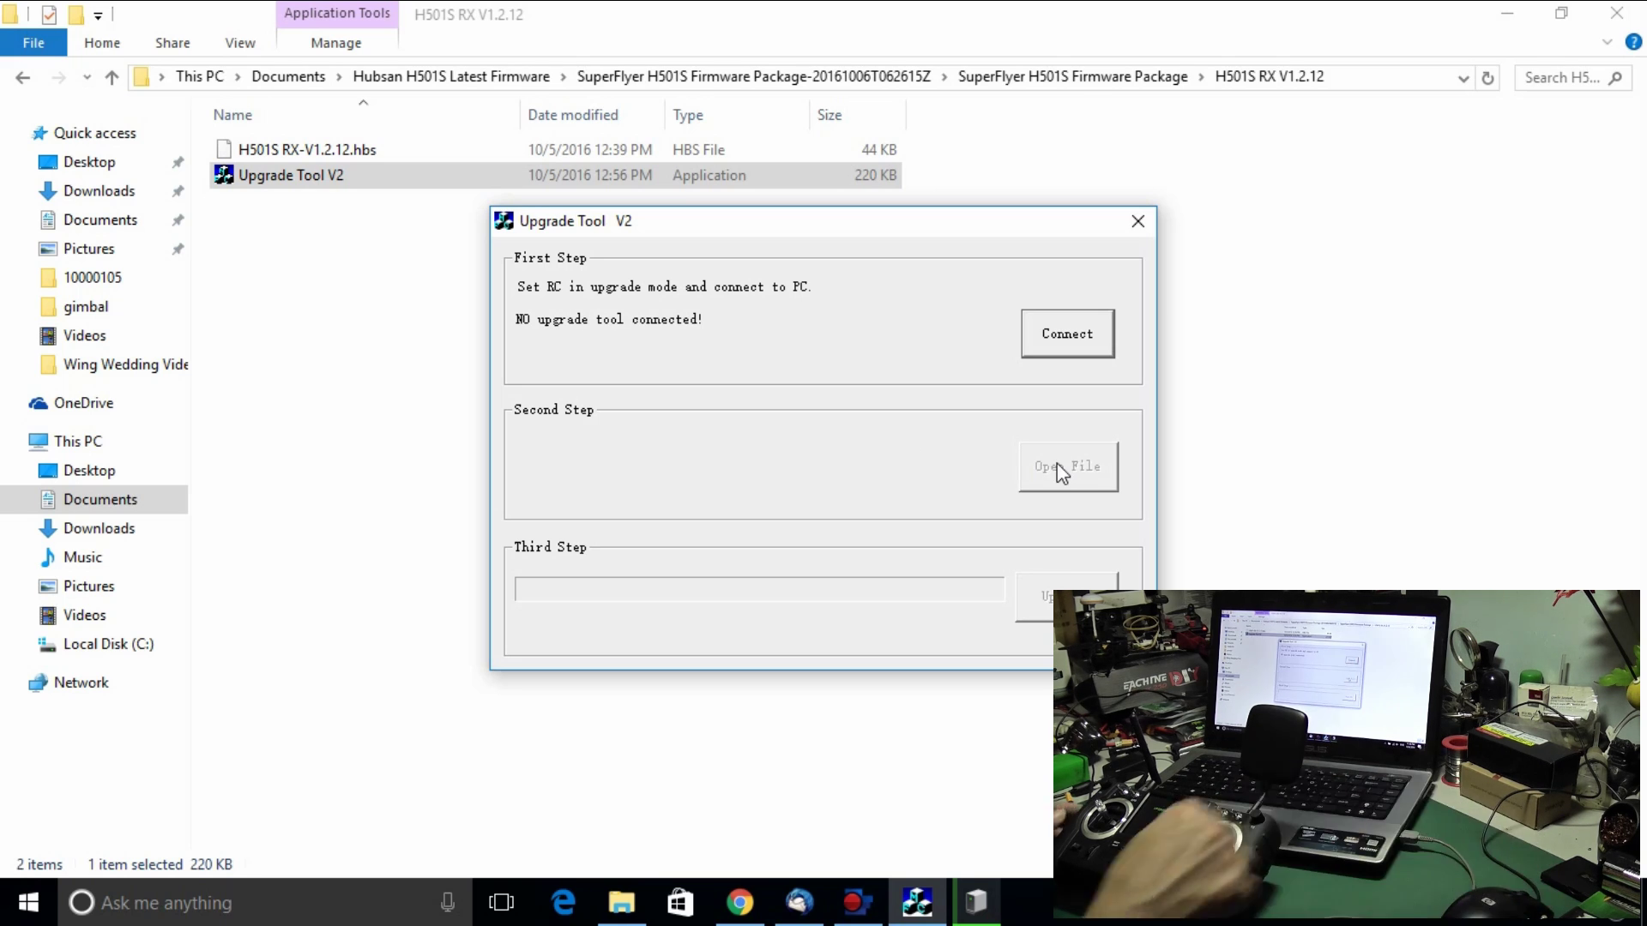
pyautogui.click(1138, 223)
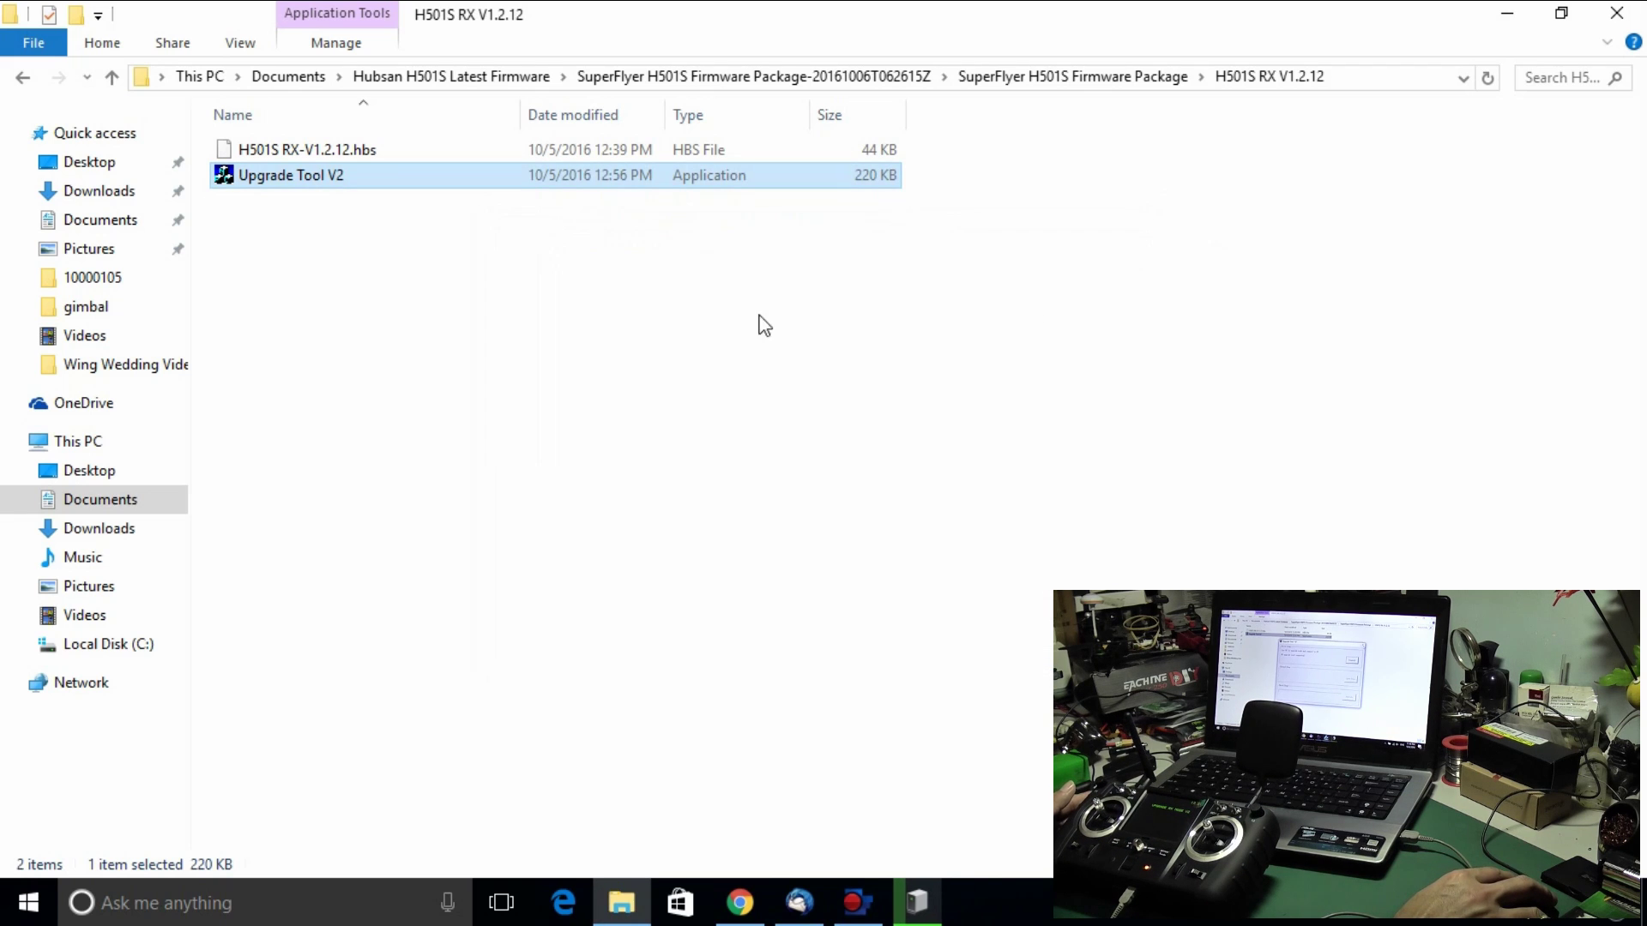
pyautogui.rightClick(310, 187)
pyautogui.click(357, 215)
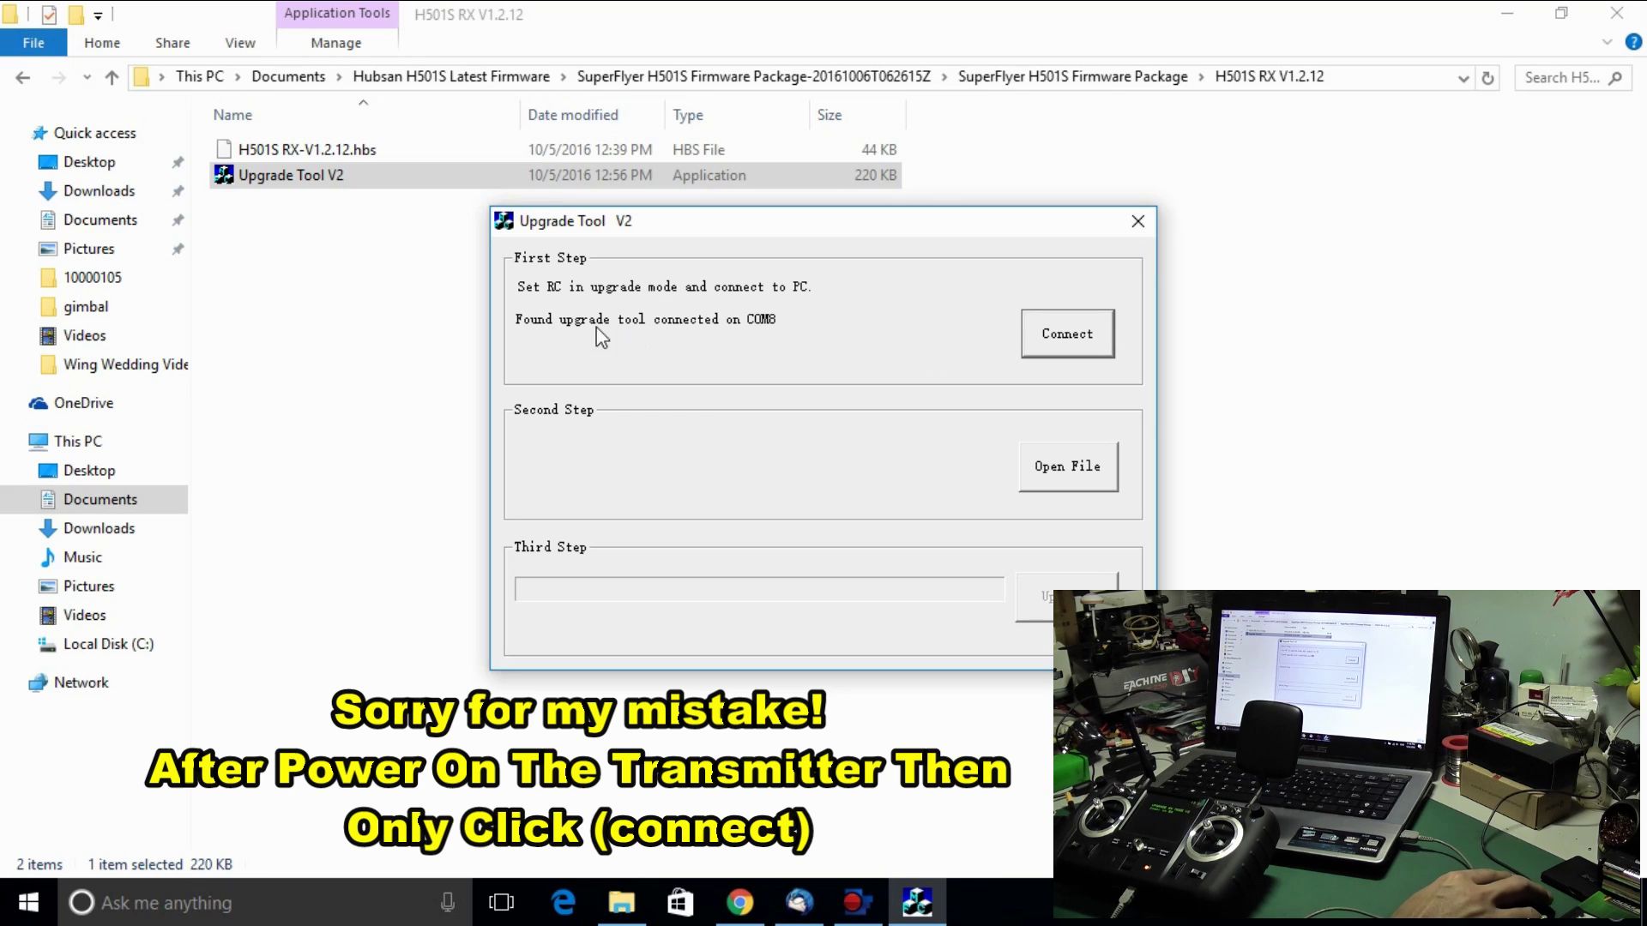
# Step: Flash H501S RX-V1.2.12.hbs onto the receiver, close Upgrade Tool V2, and minimize Explorer
pyautogui.click(1065, 478)
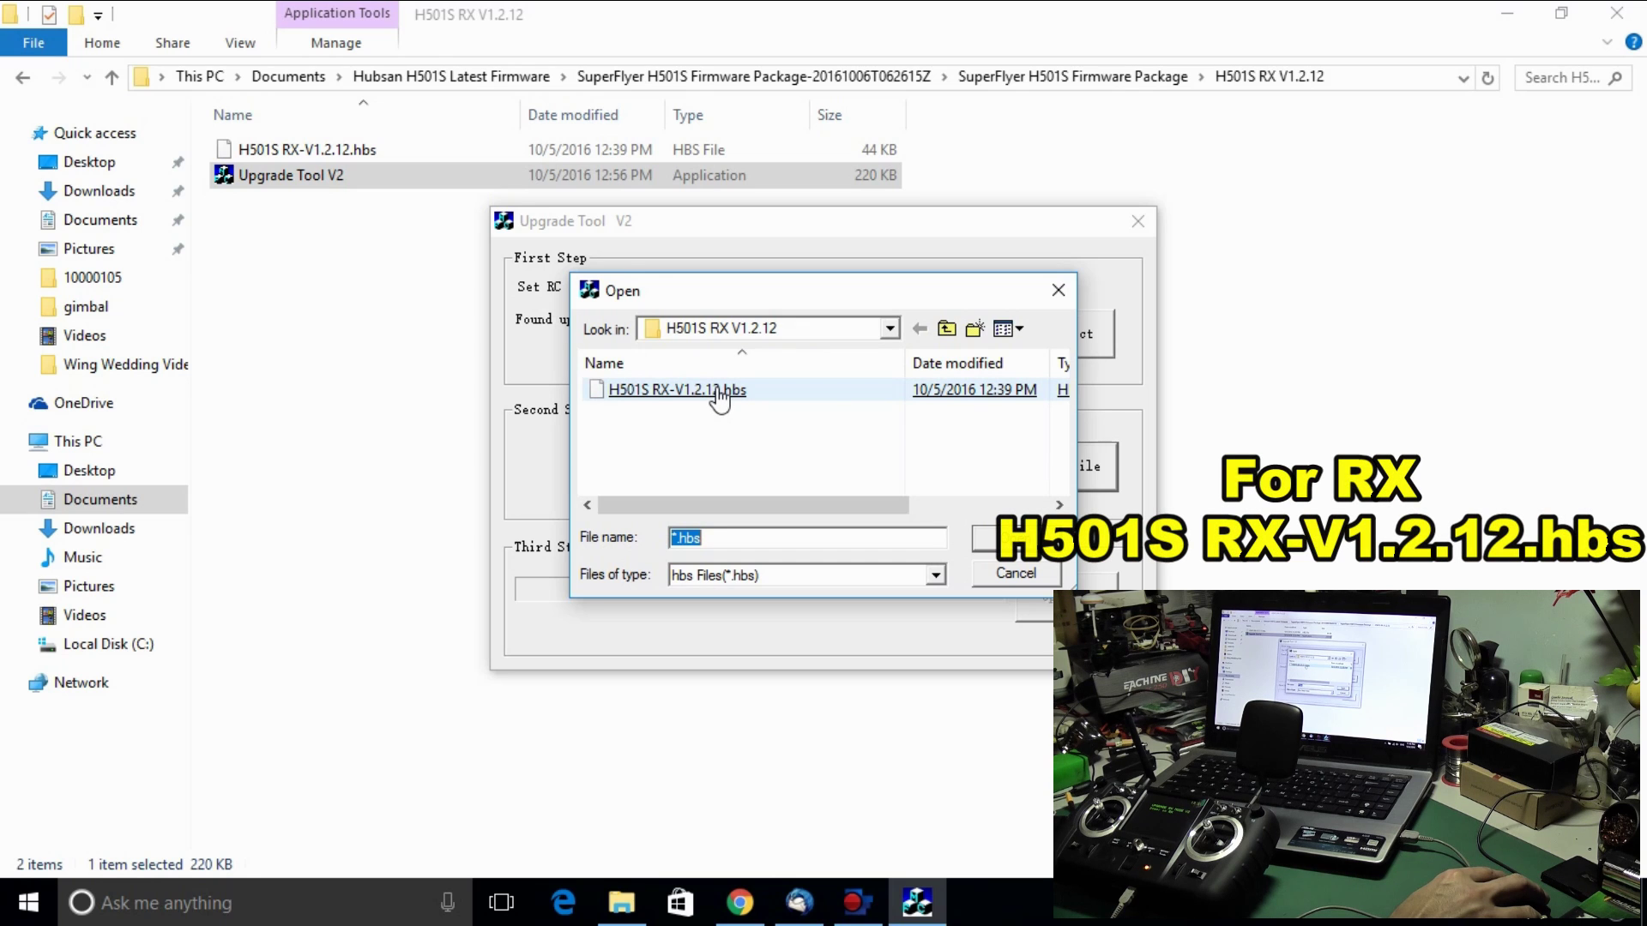
pyautogui.click(718, 400)
pyautogui.doubleClick(719, 399)
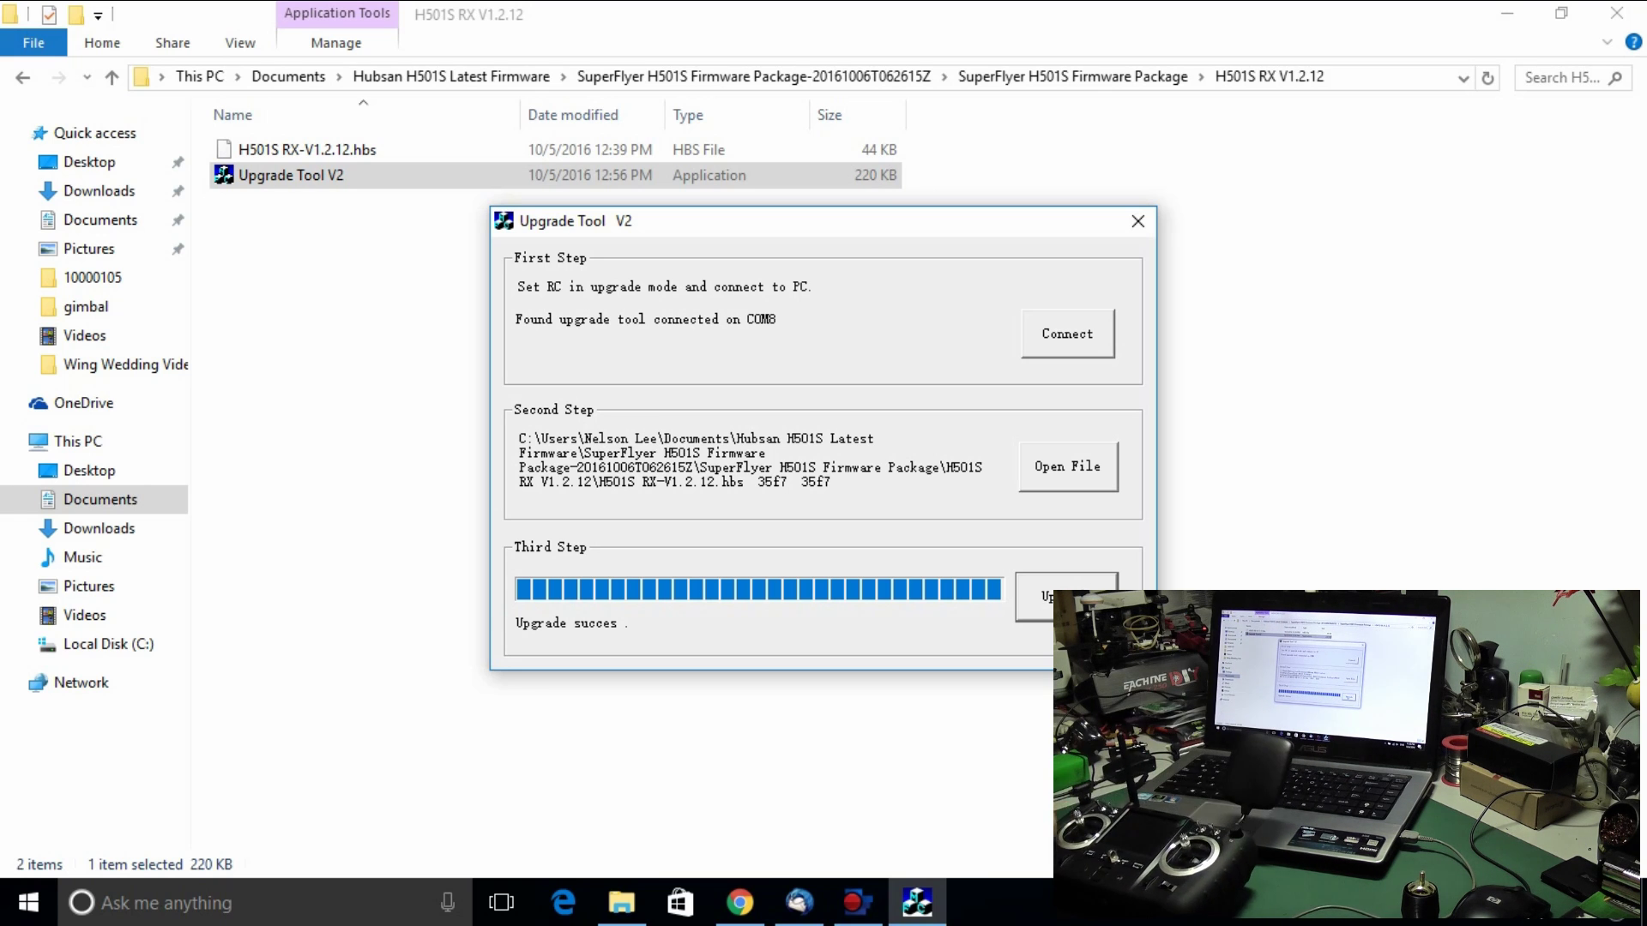
pyautogui.click(1139, 221)
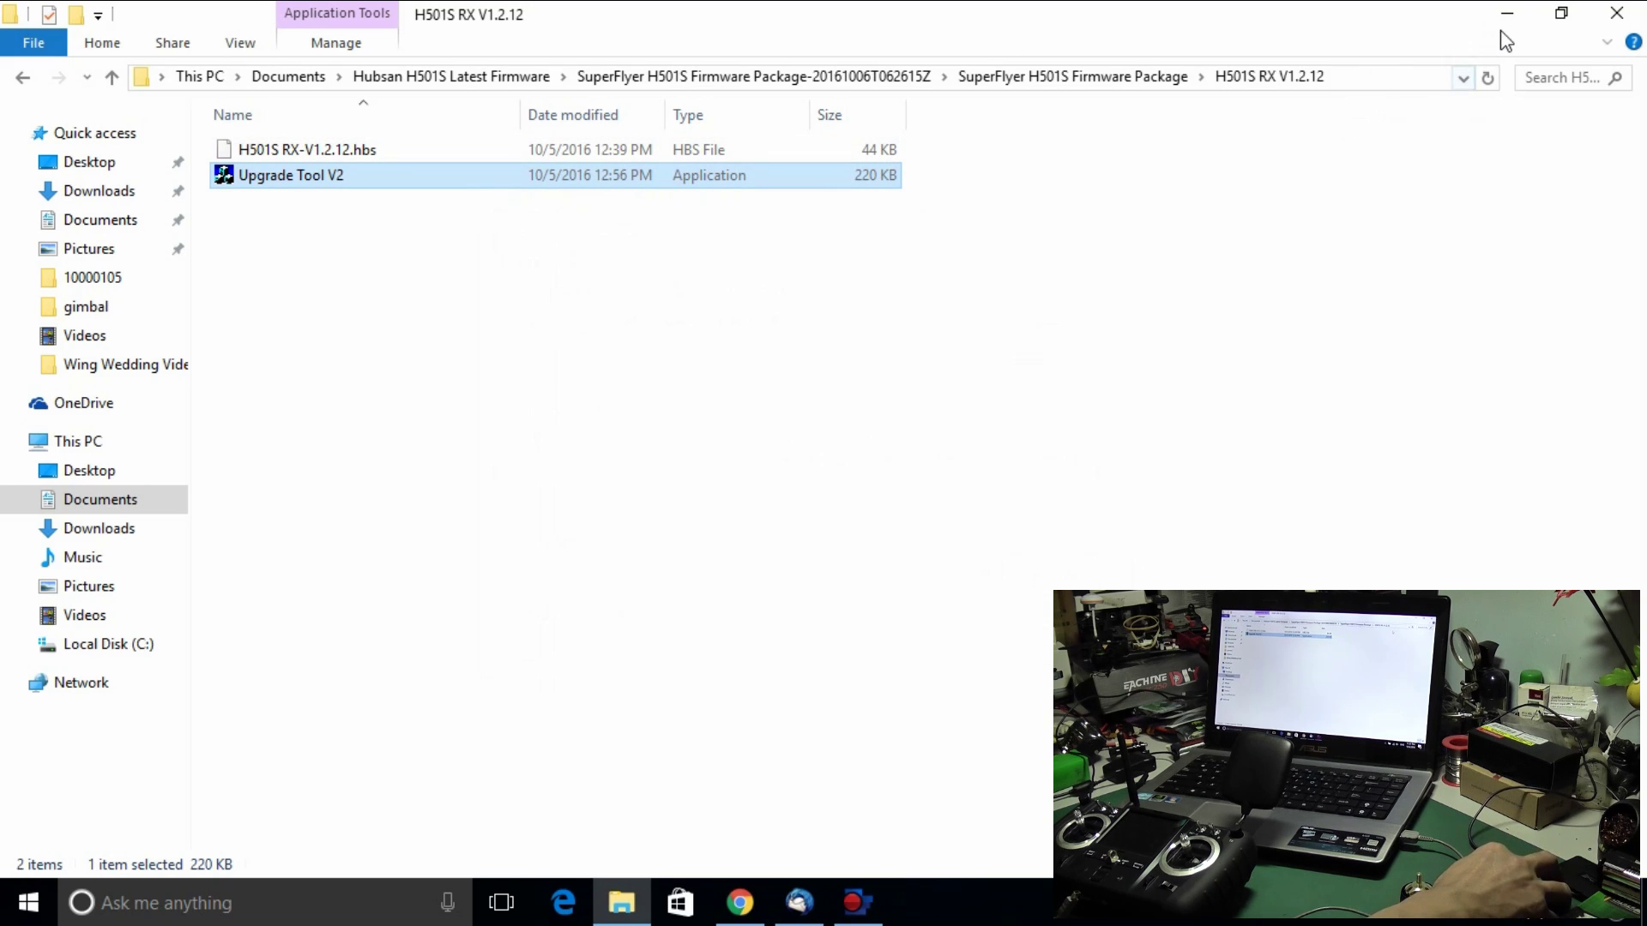
pyautogui.click(1506, 16)
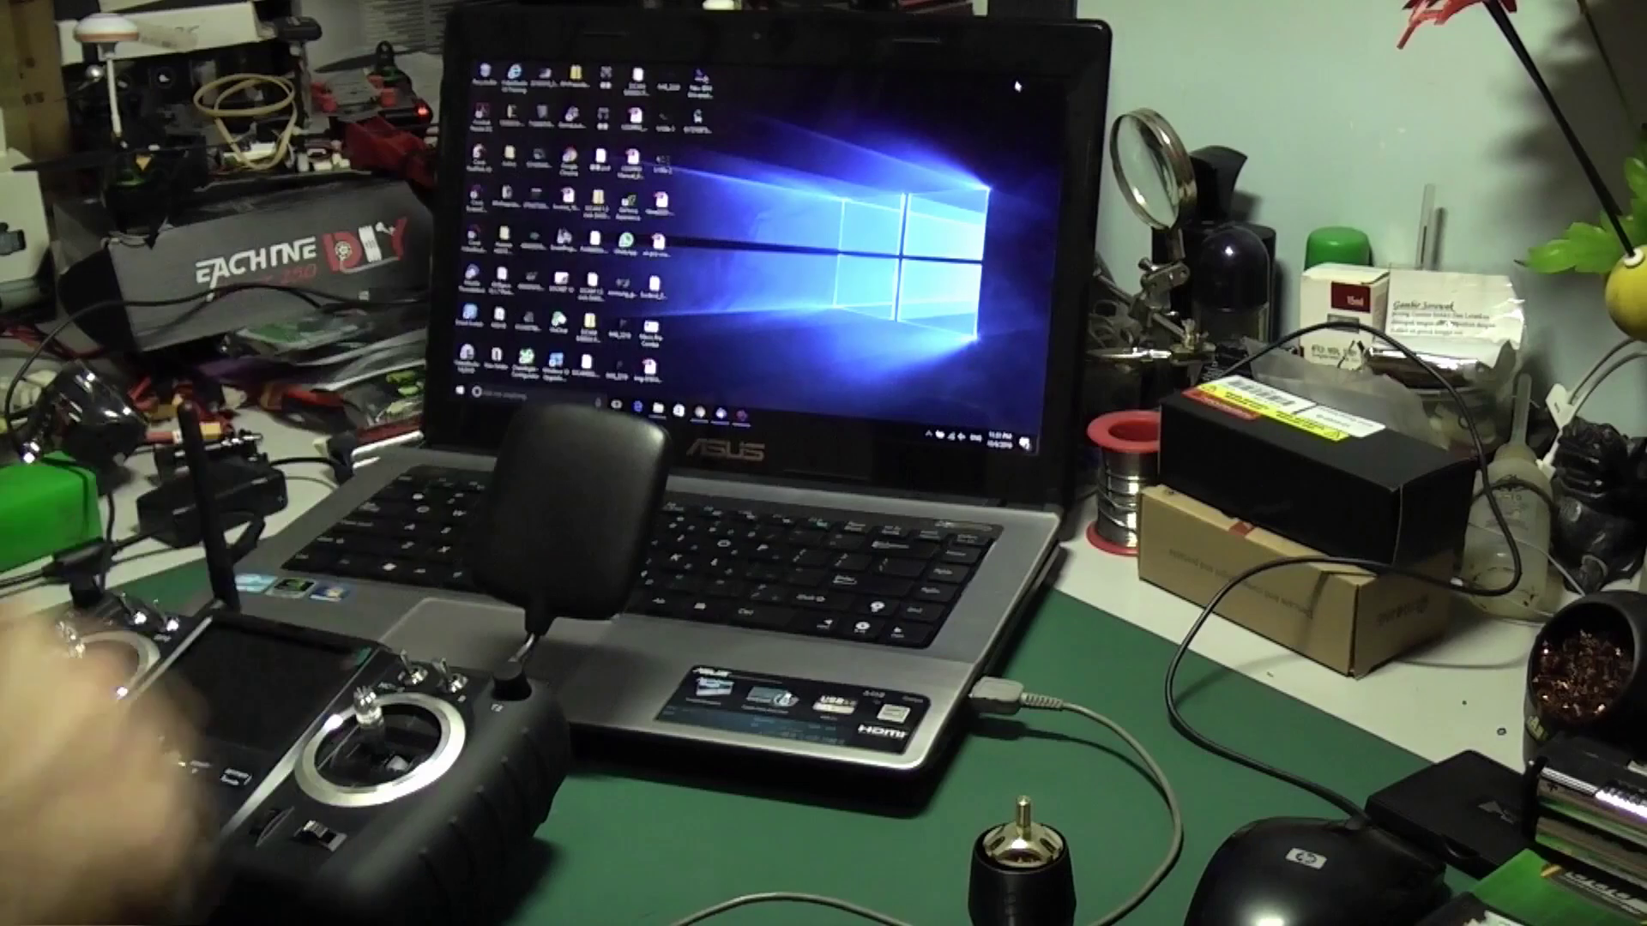